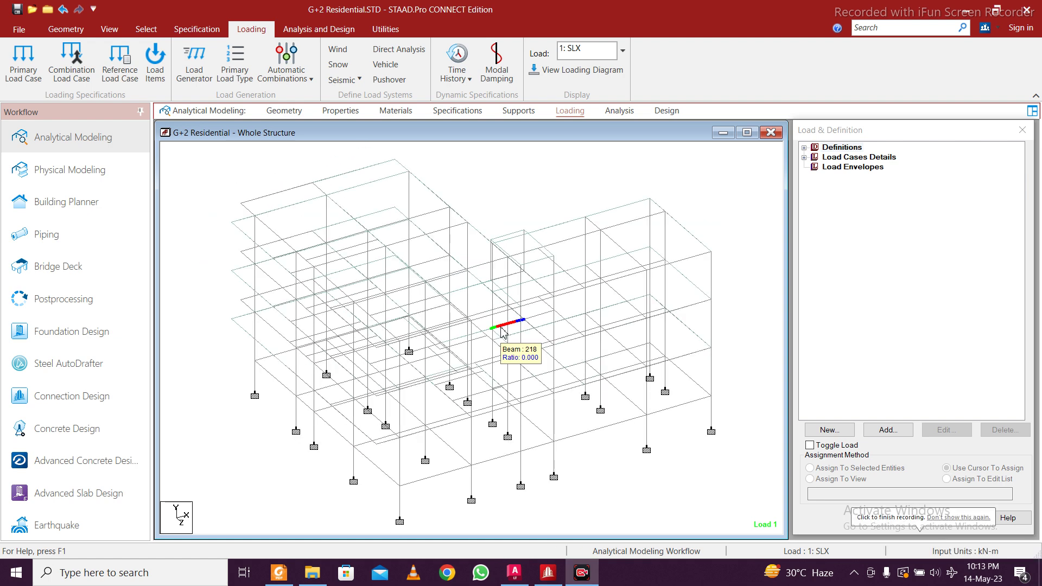
Step: Launch RC Designer on G+2 Residential, select all members and auto-form them into M-labelled members
scroll(296, 318, up, 1)
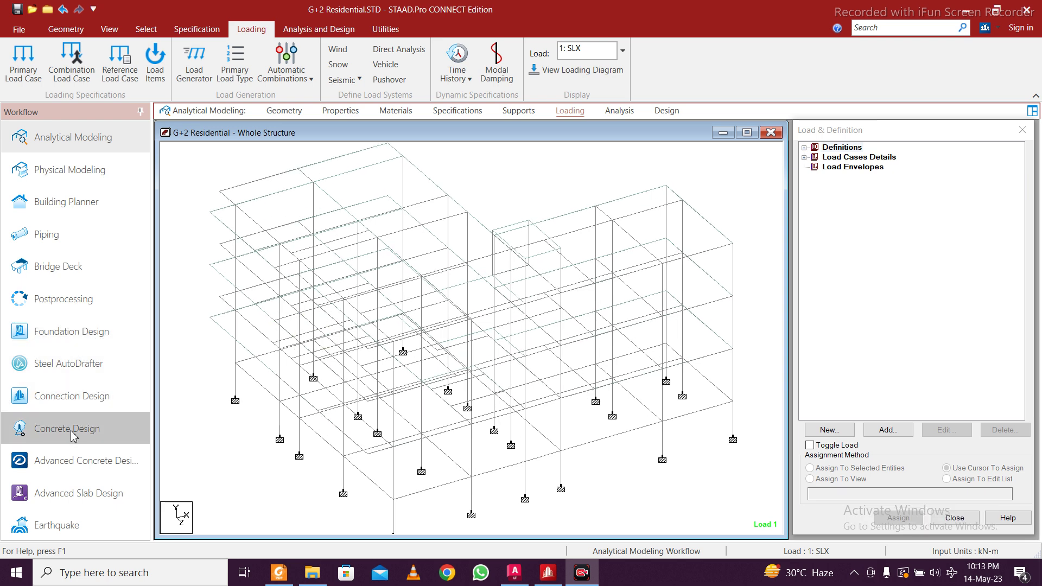
scroll(480, 165, down, 1)
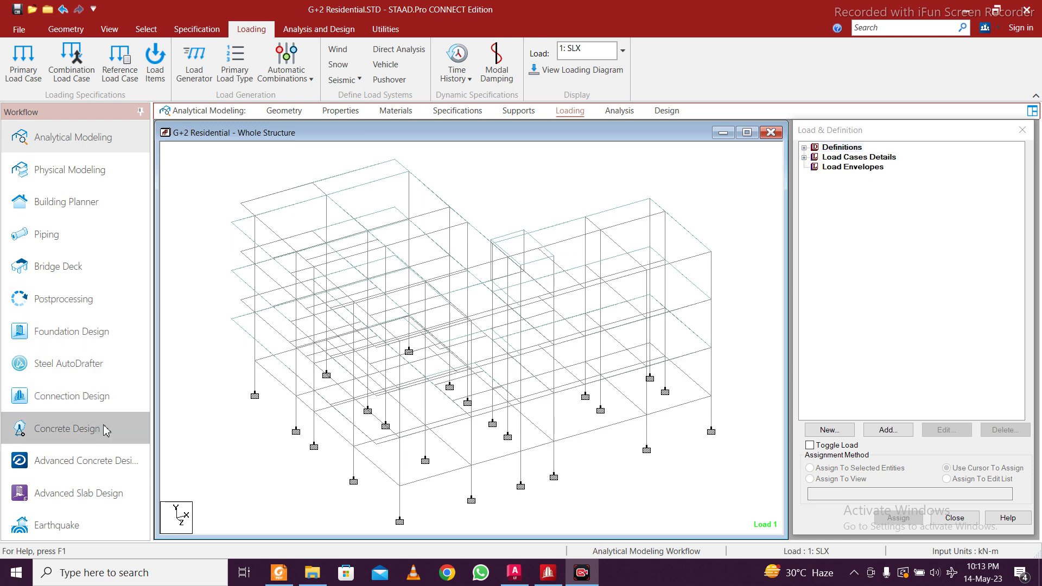
click(76, 429)
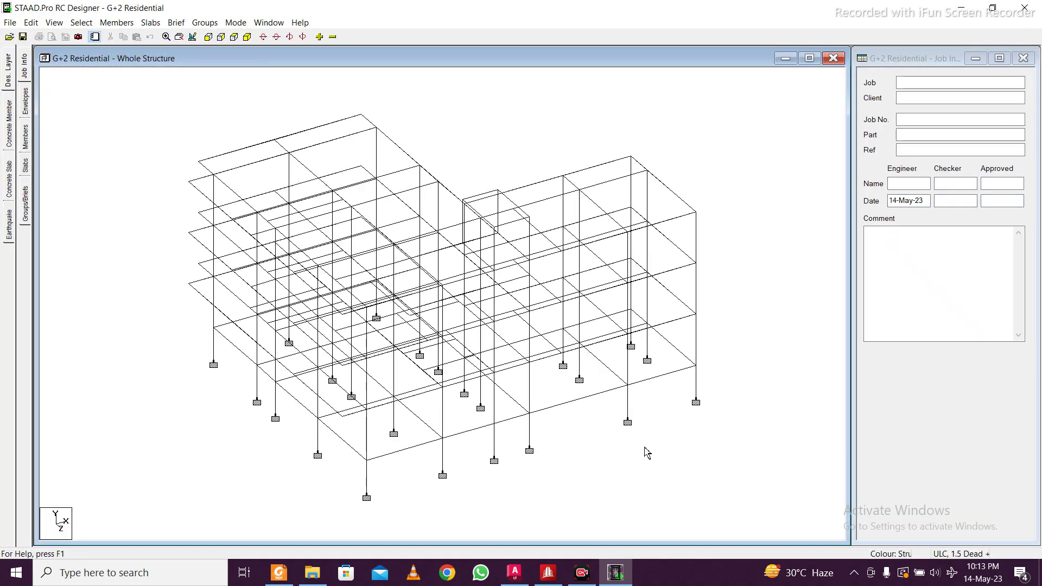
drag(142, 96, 707, 489)
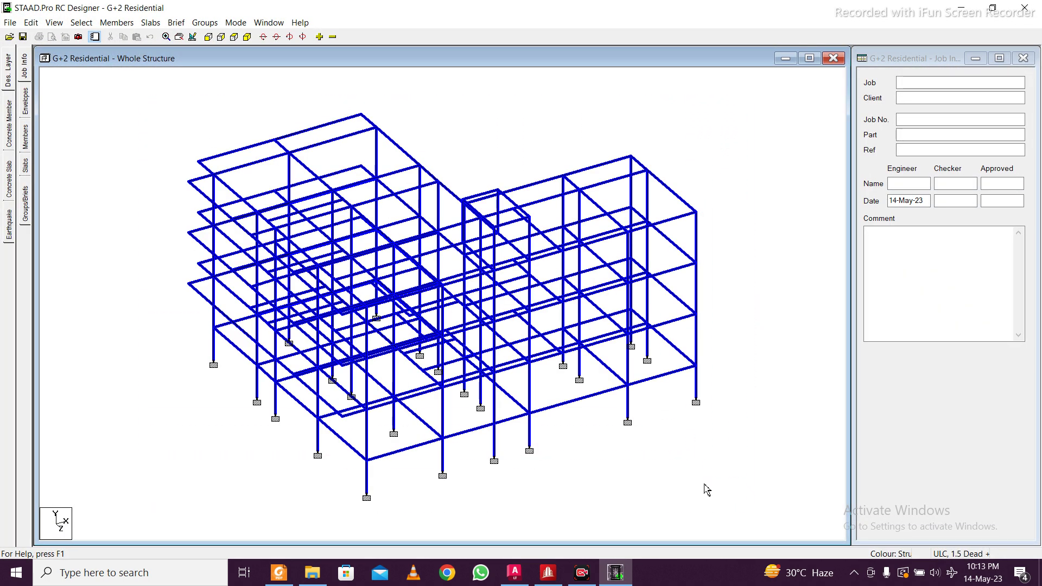
click(116, 23)
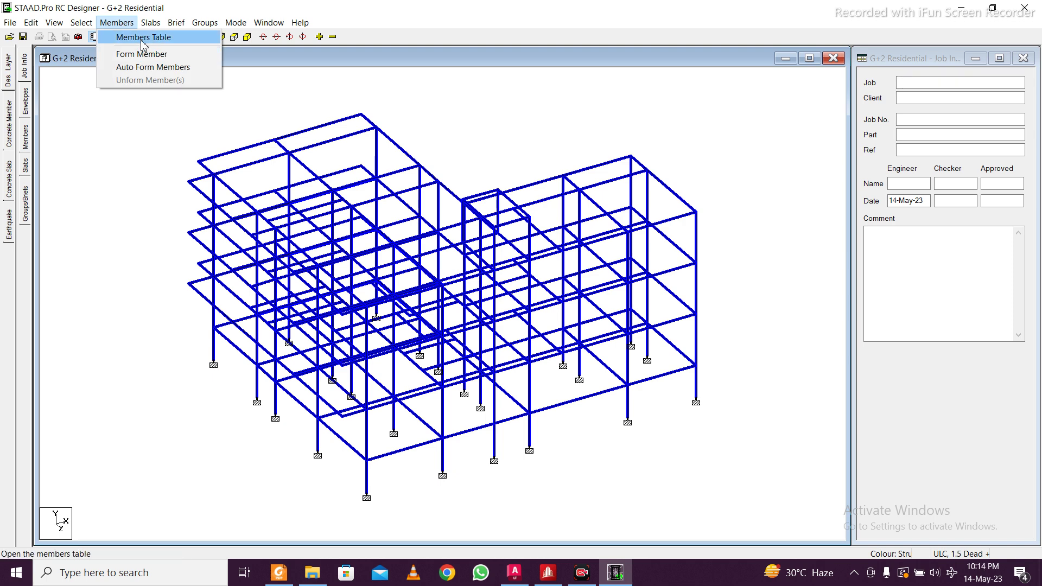
click(143, 67)
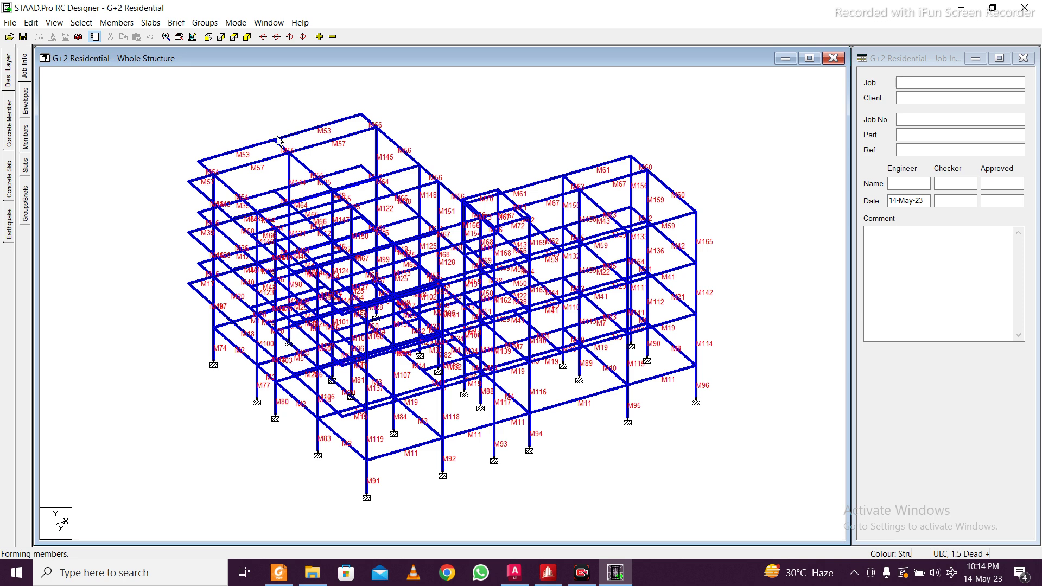
Step: Create envelope E1 named Beam containing all load combinations
click(25, 106)
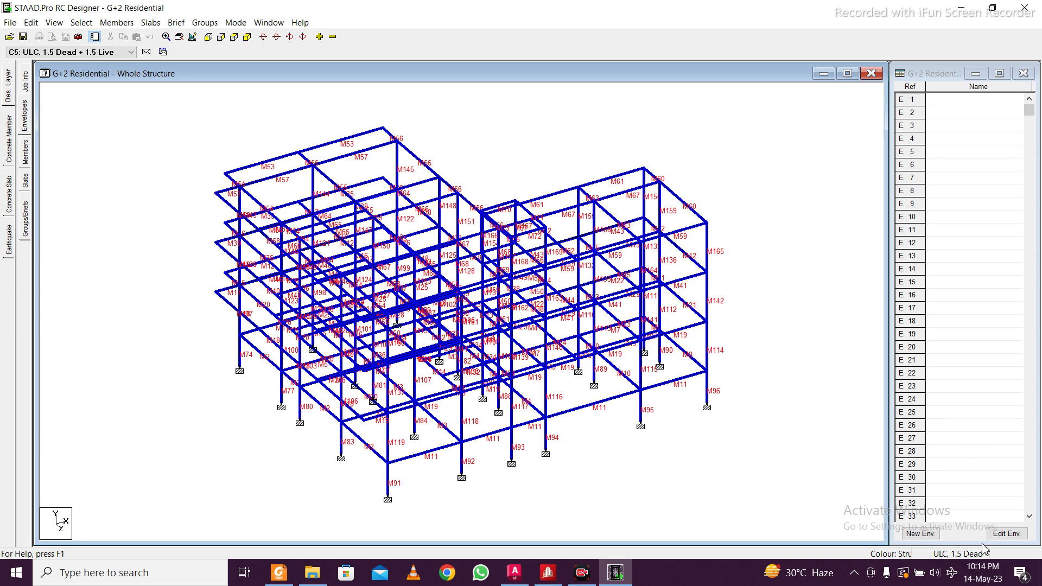
click(929, 536)
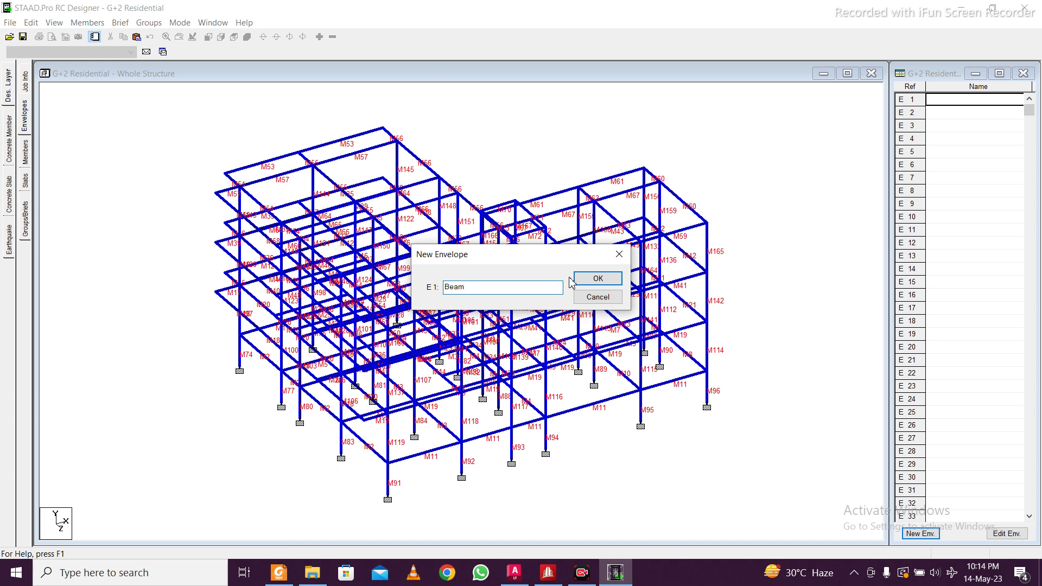
click(597, 280)
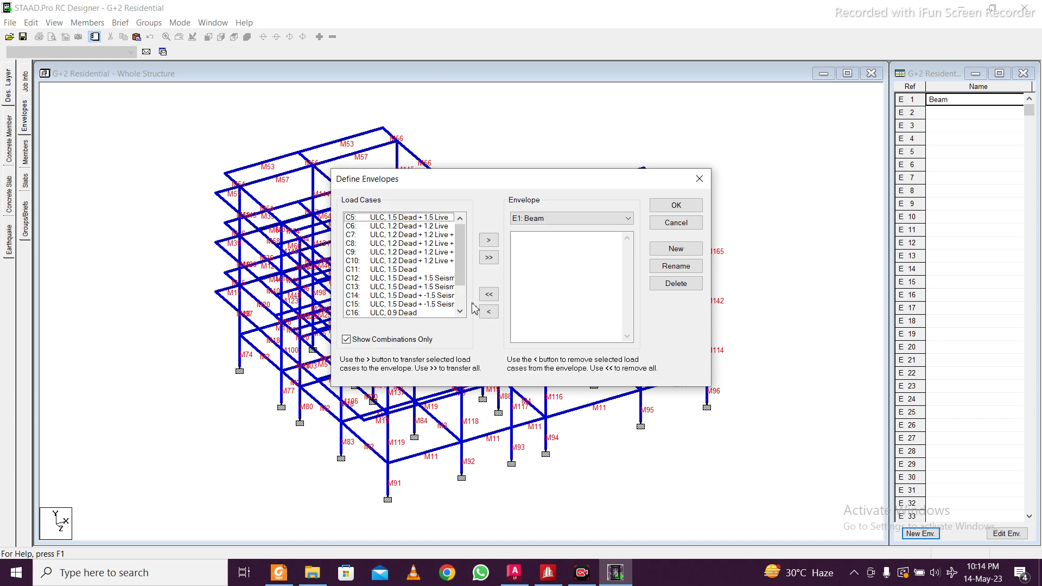
click(489, 257)
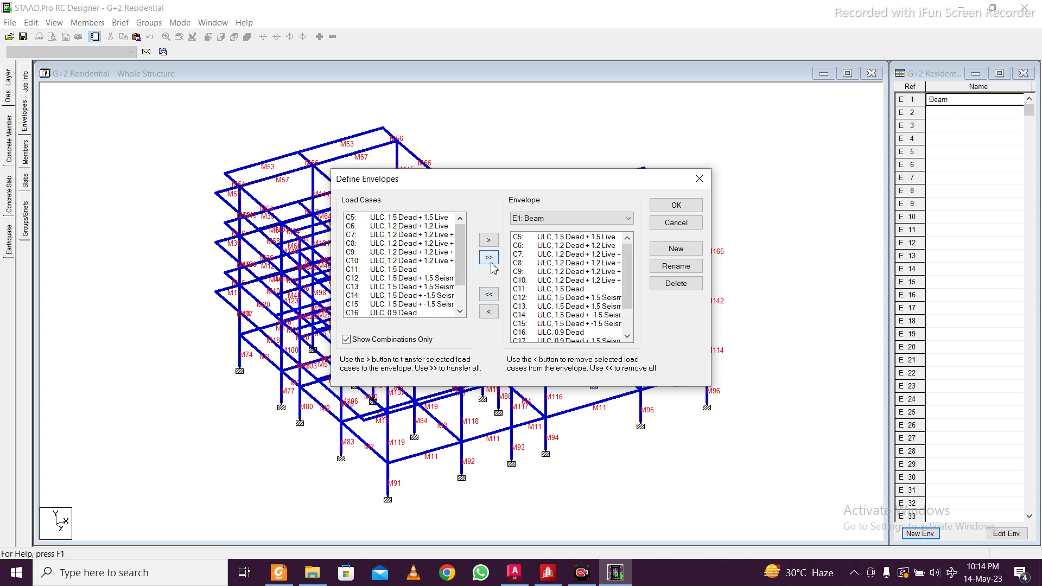
click(676, 206)
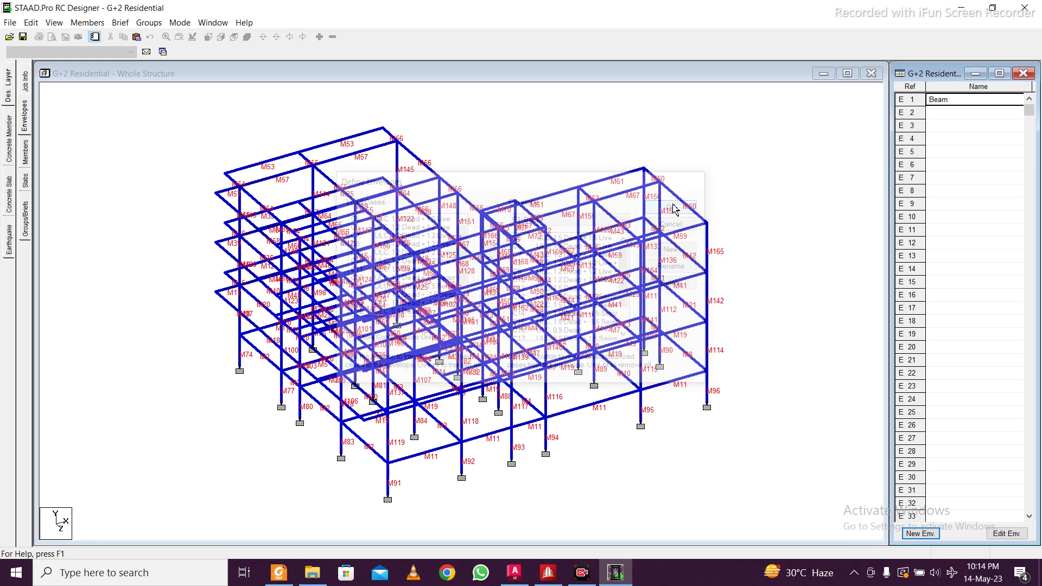
Step: Create envelope E2 named Column containing all load combinations
click(921, 534)
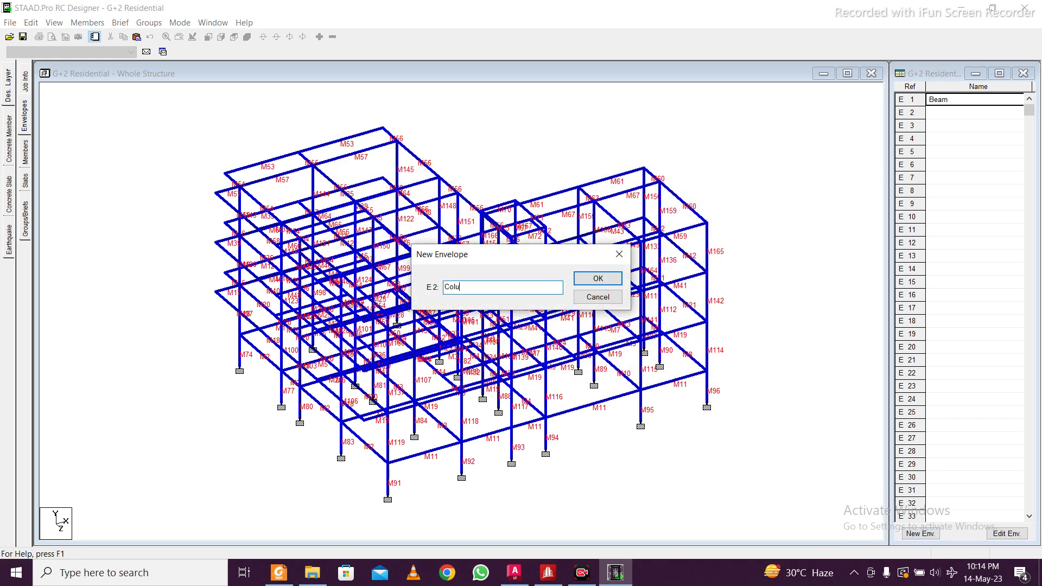
click(608, 278)
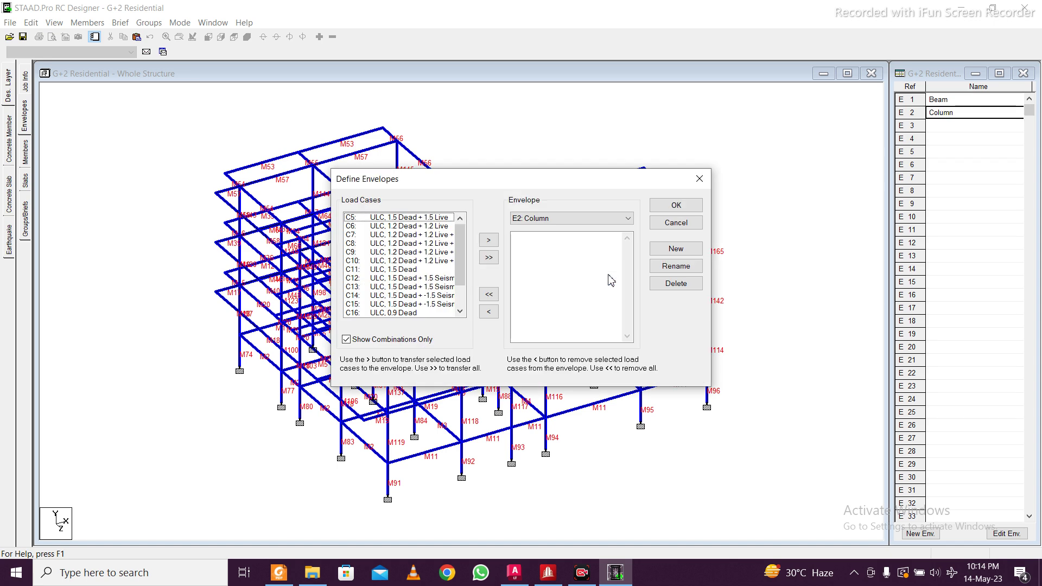
click(489, 261)
click(683, 209)
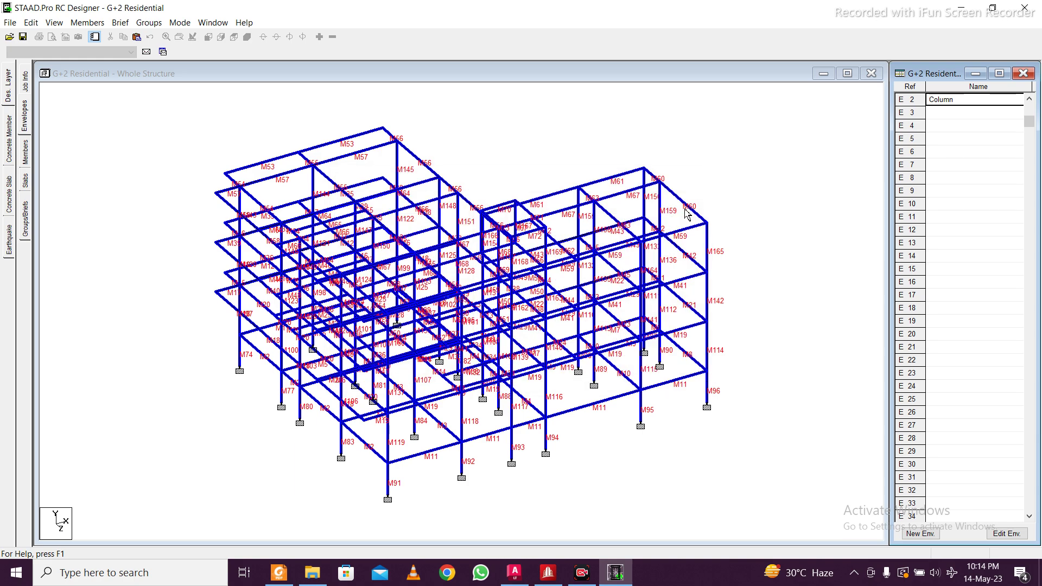
scroll(1001, 269, up, 1)
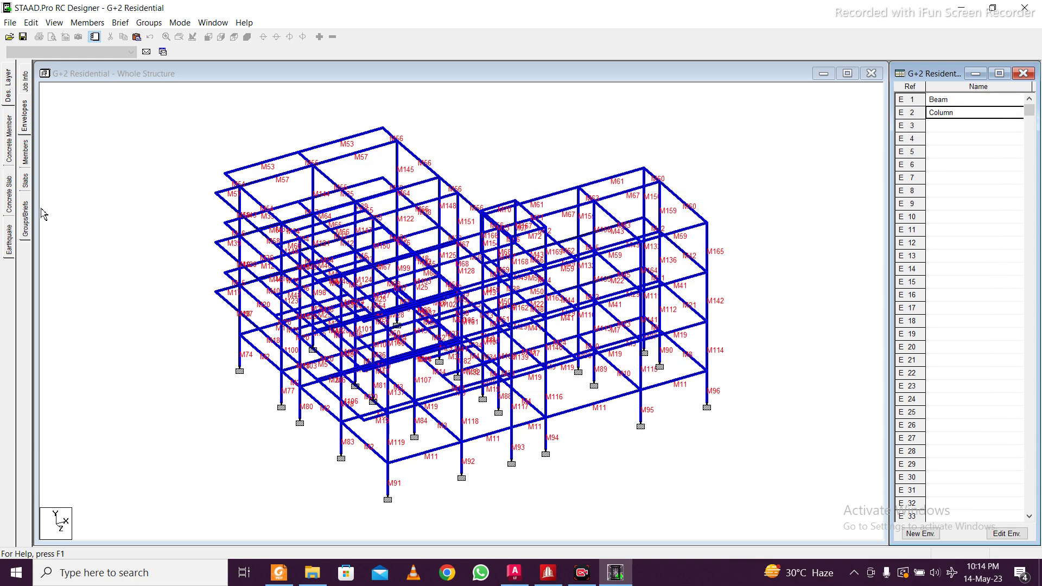
Step: Create an IS456 design brief named Beam with M25 concrete
click(25, 232)
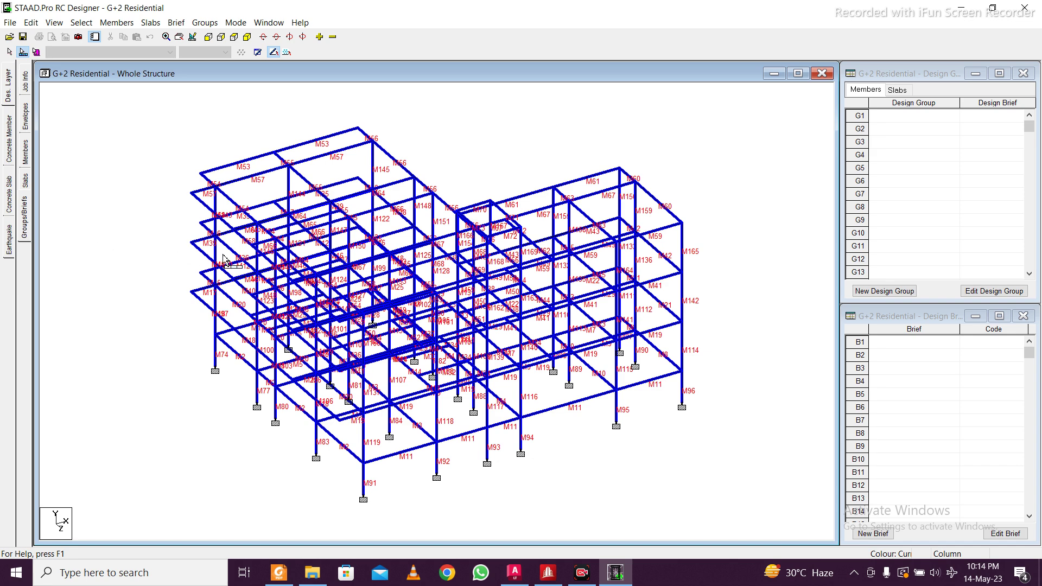
click(873, 534)
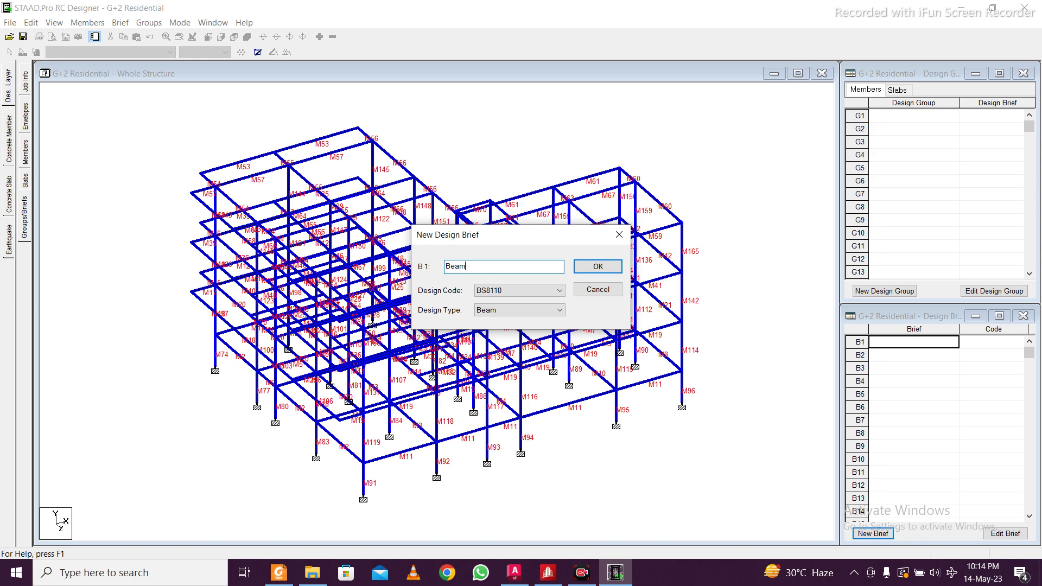
click(541, 293)
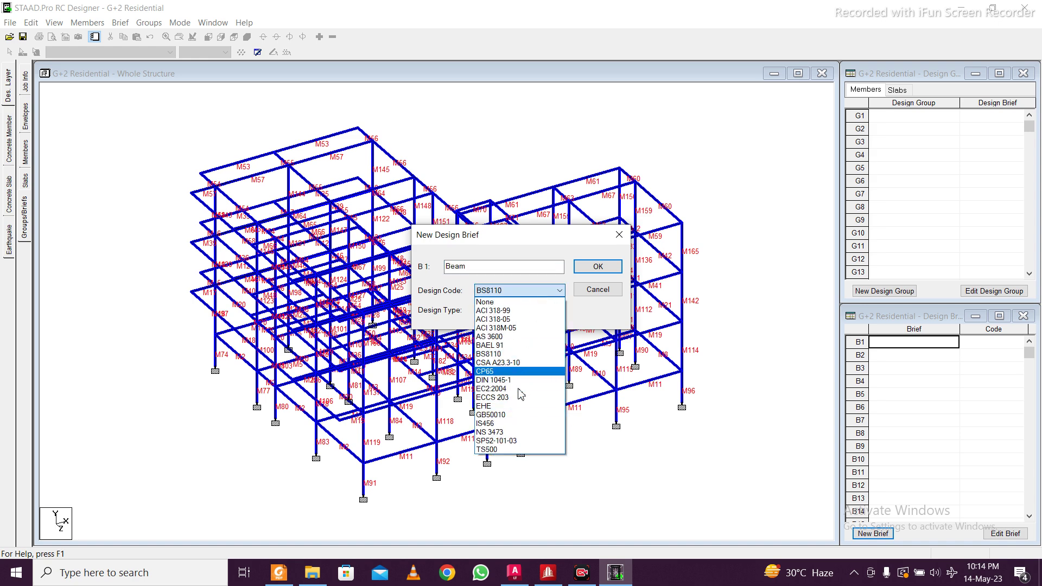
click(513, 423)
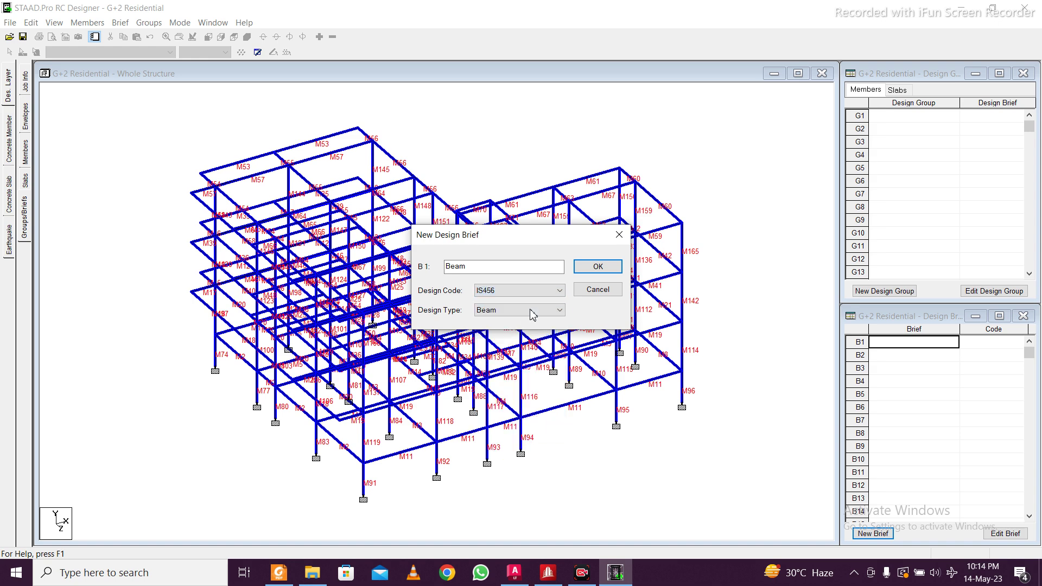
click(596, 267)
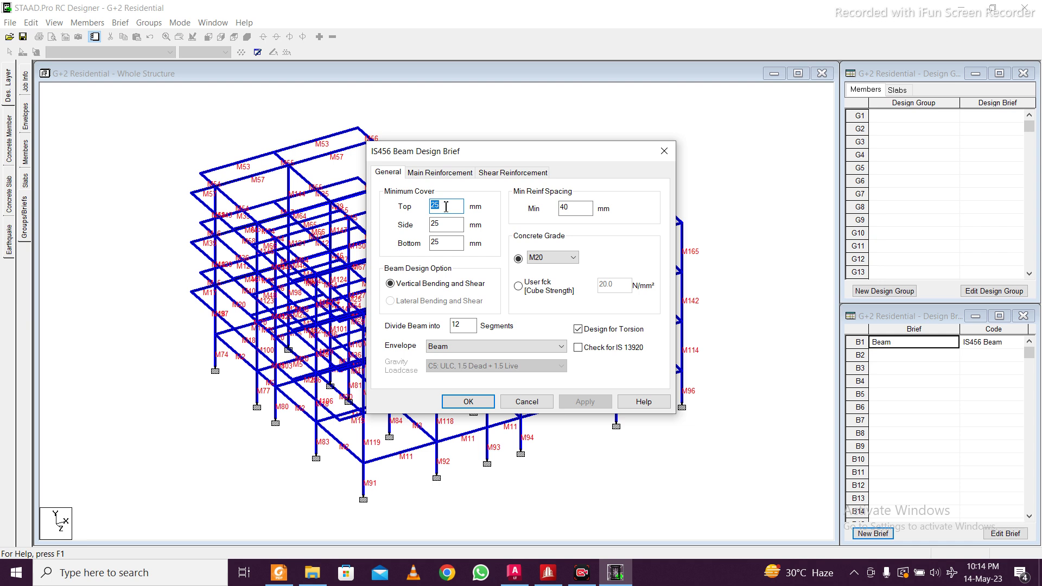
click(564, 257)
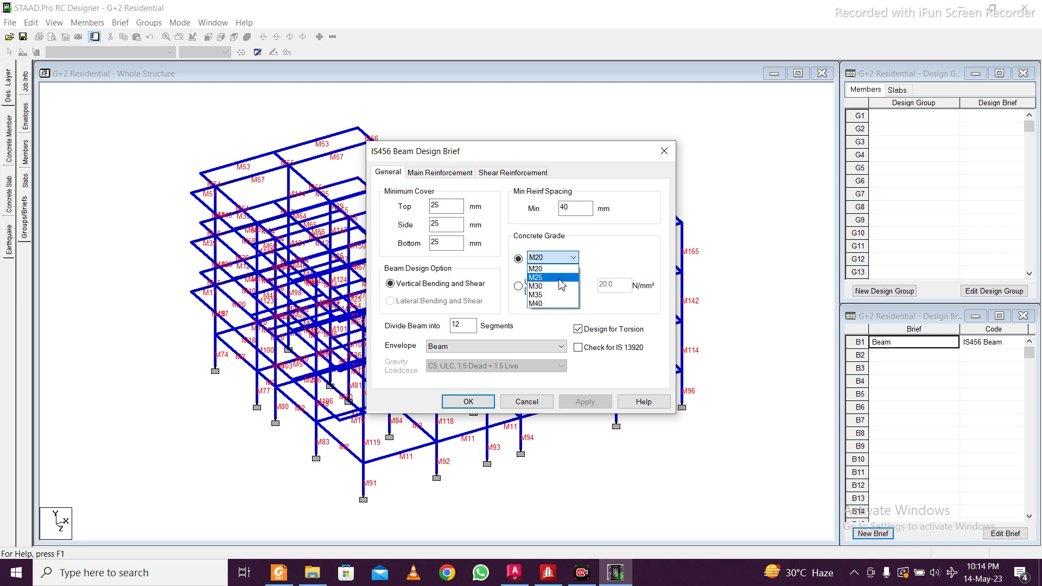
click(562, 278)
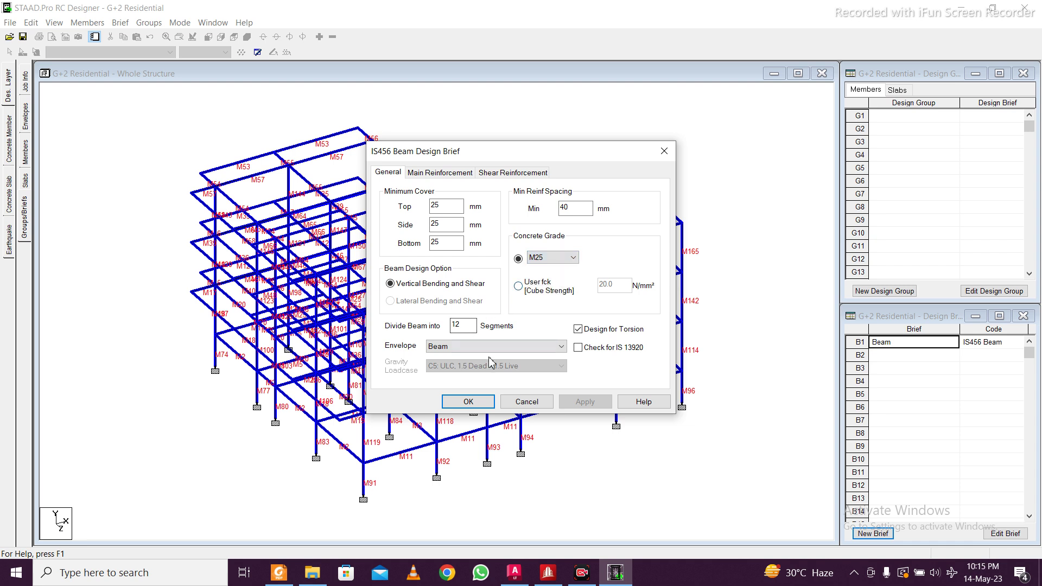
Step: Set top and bottom main bars to 16–25 mm with Fe500 main steel
click(443, 174)
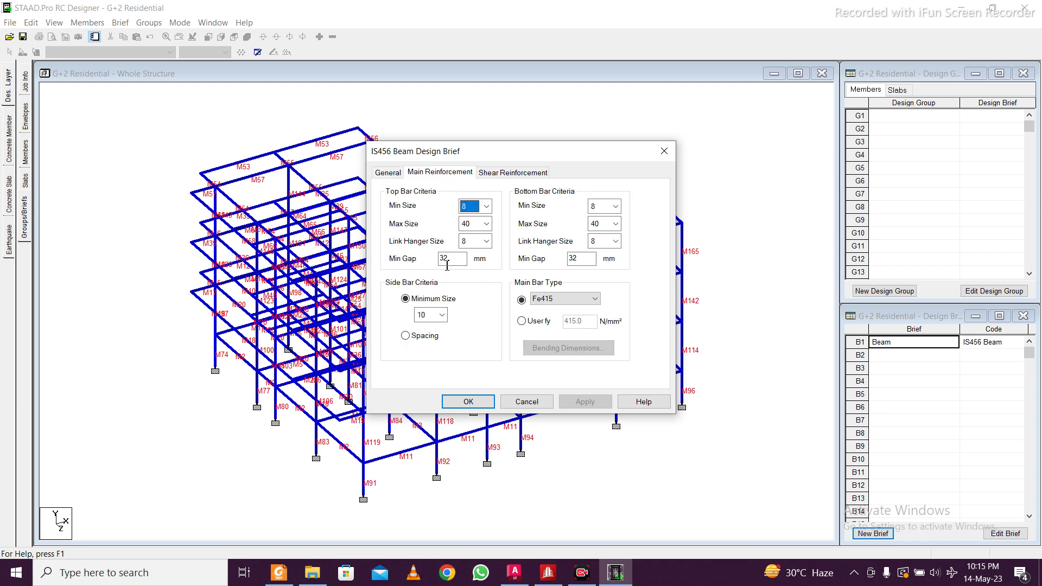
click(486, 206)
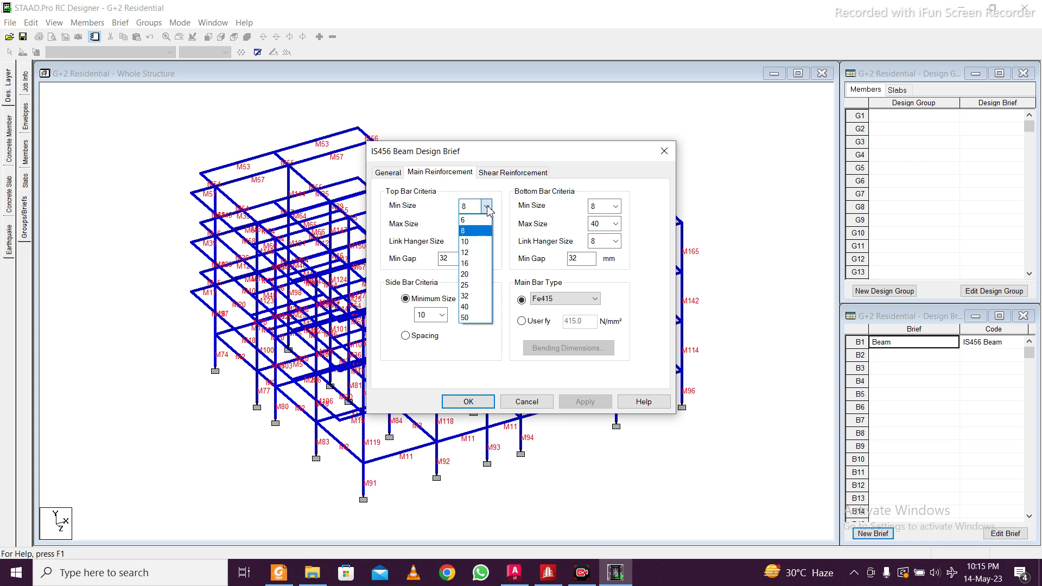
click(478, 264)
click(615, 206)
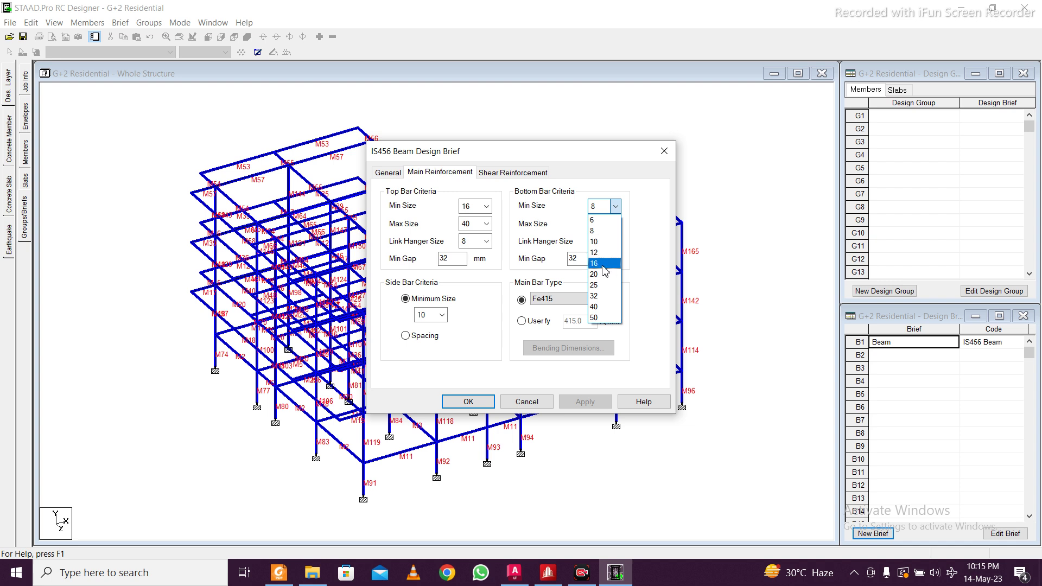
click(603, 264)
click(486, 223)
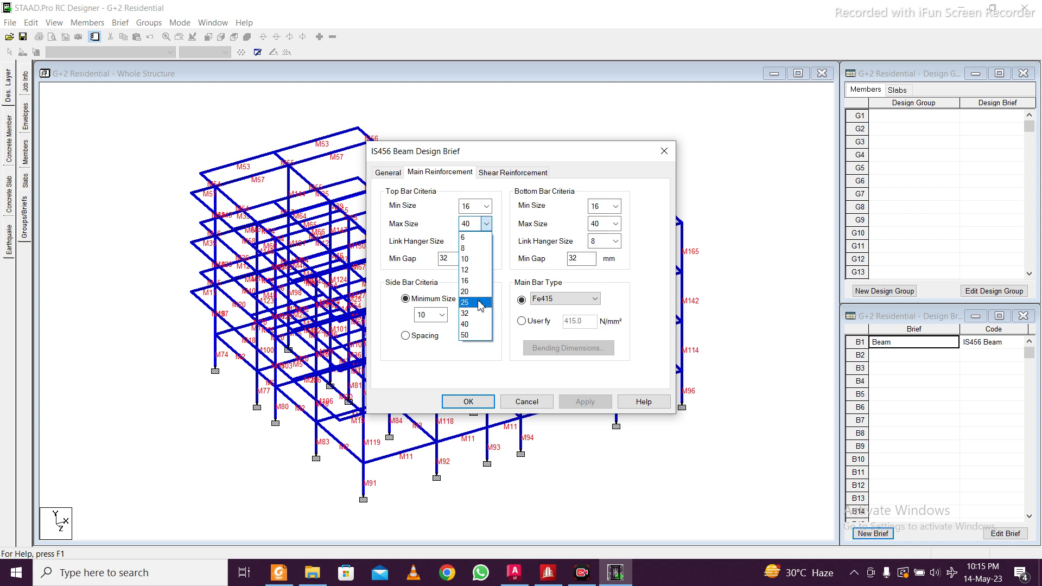
click(479, 303)
click(615, 224)
click(599, 303)
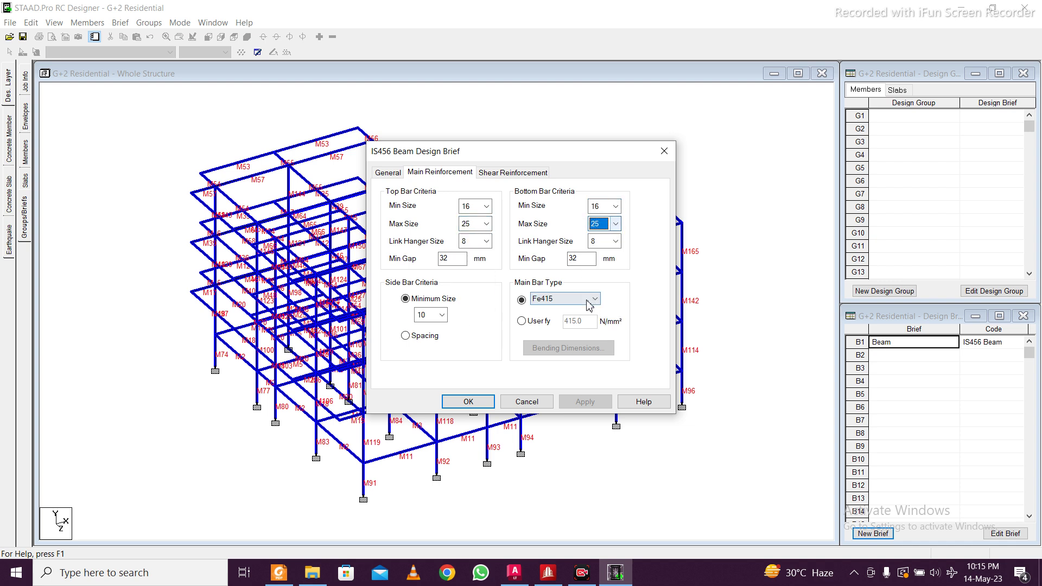
click(588, 300)
click(543, 316)
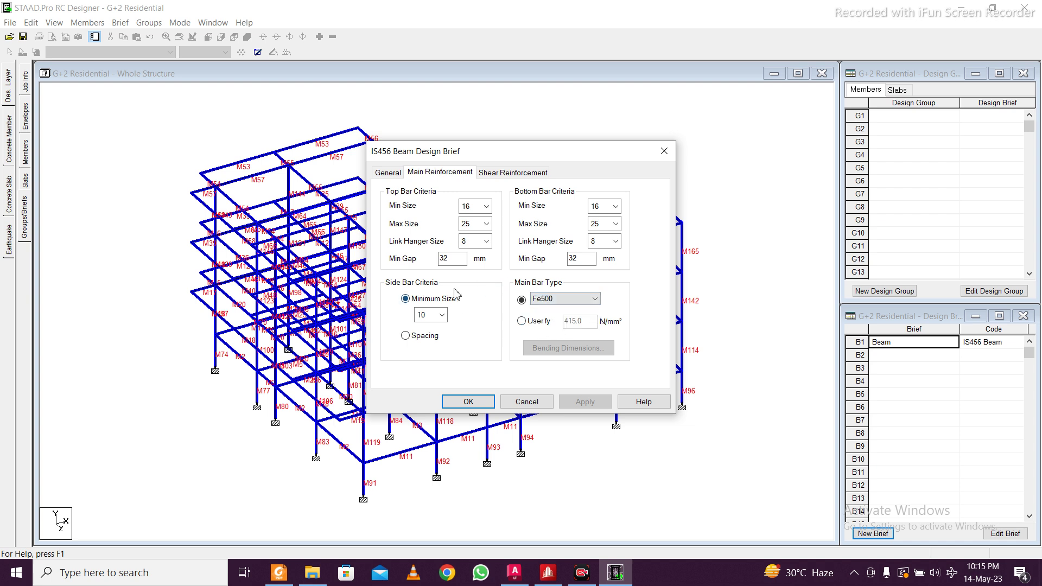
Step: Set the shear bar steel to Fe500 and confirm the Beam brief
click(502, 173)
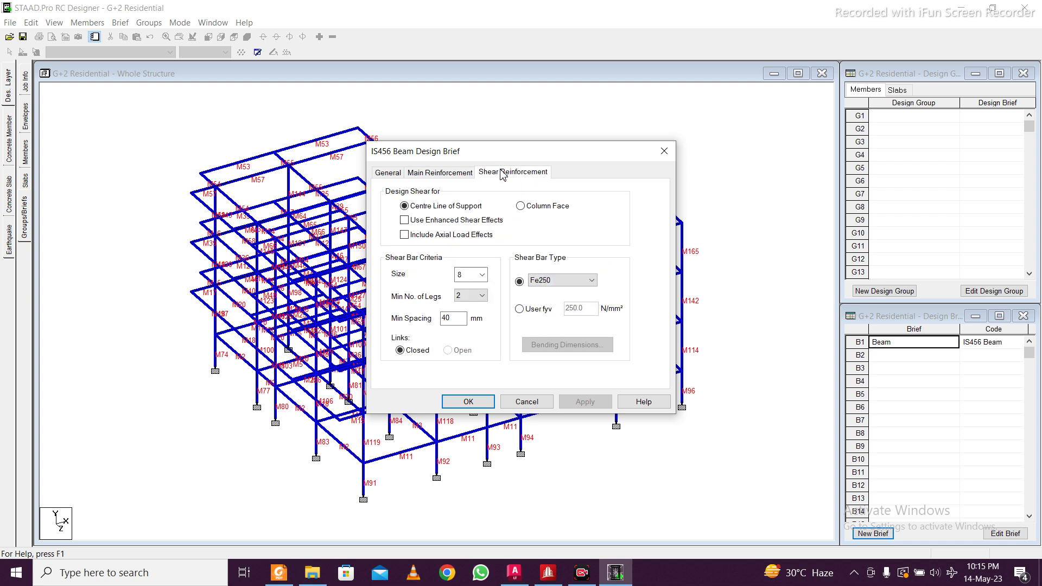
click(559, 281)
click(554, 310)
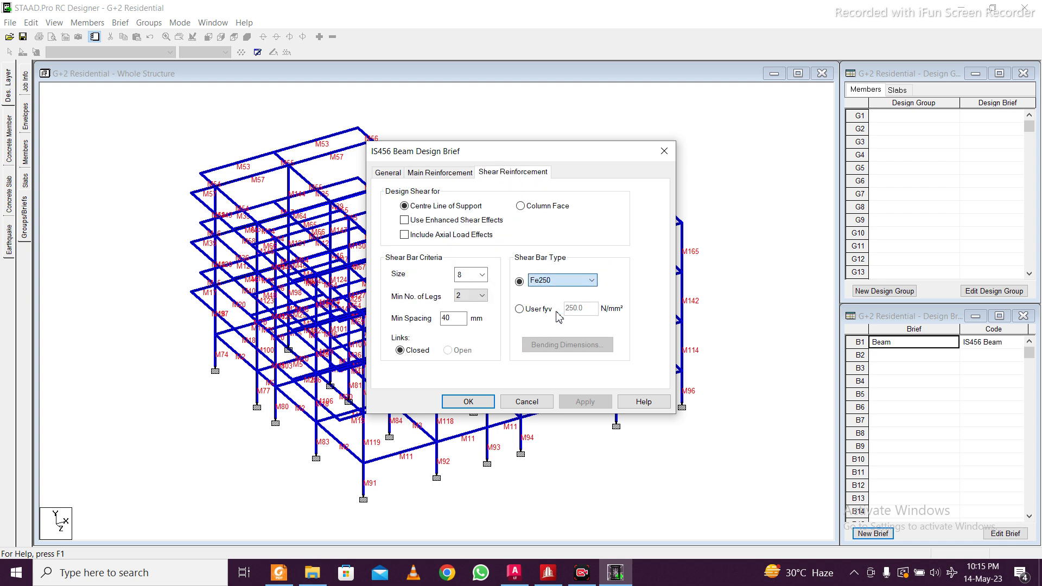
click(477, 404)
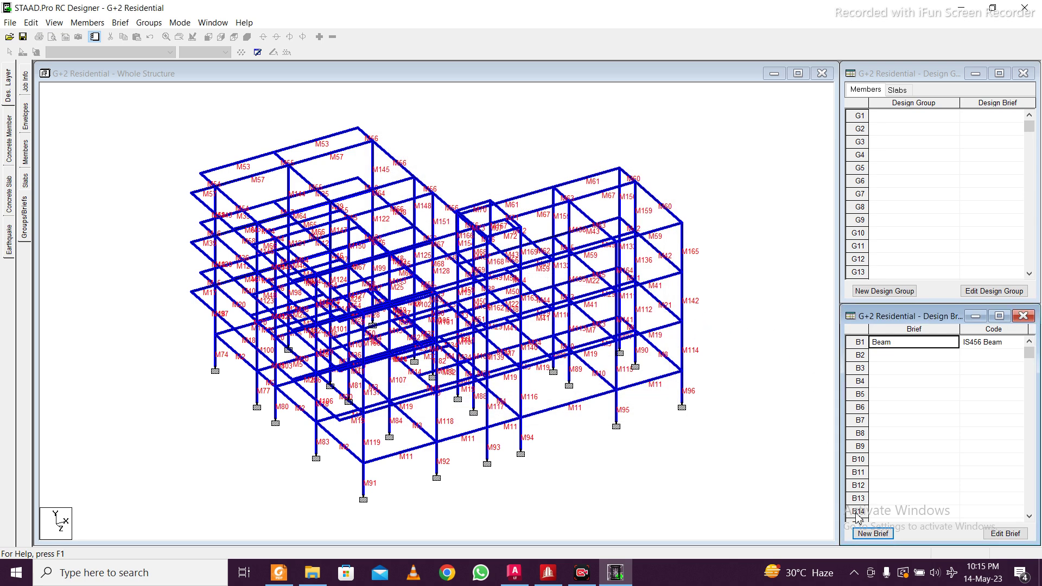
Step: Create brief B2 with design type Column and M25 concrete
click(873, 534)
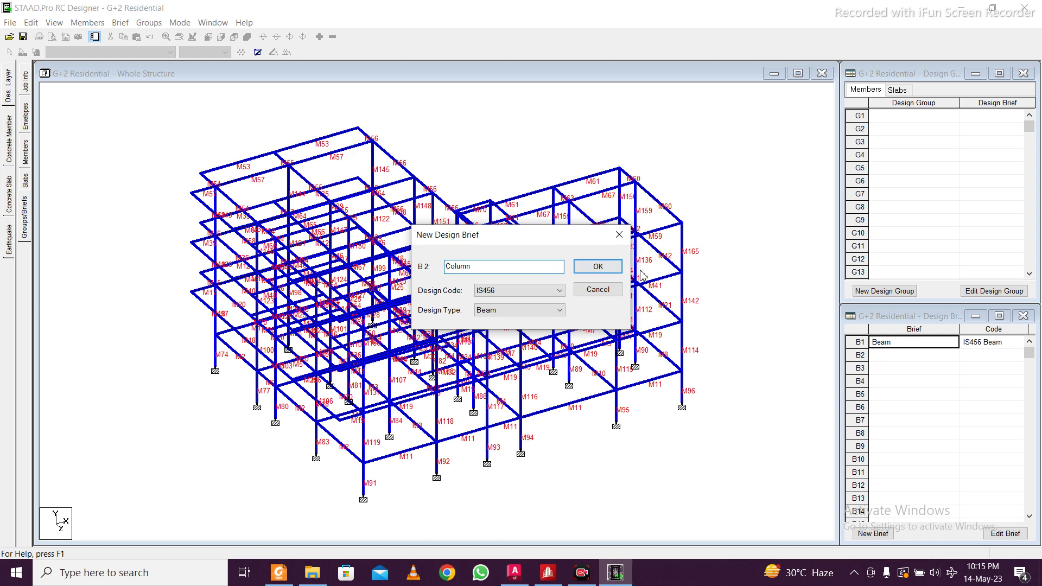
click(543, 311)
click(538, 331)
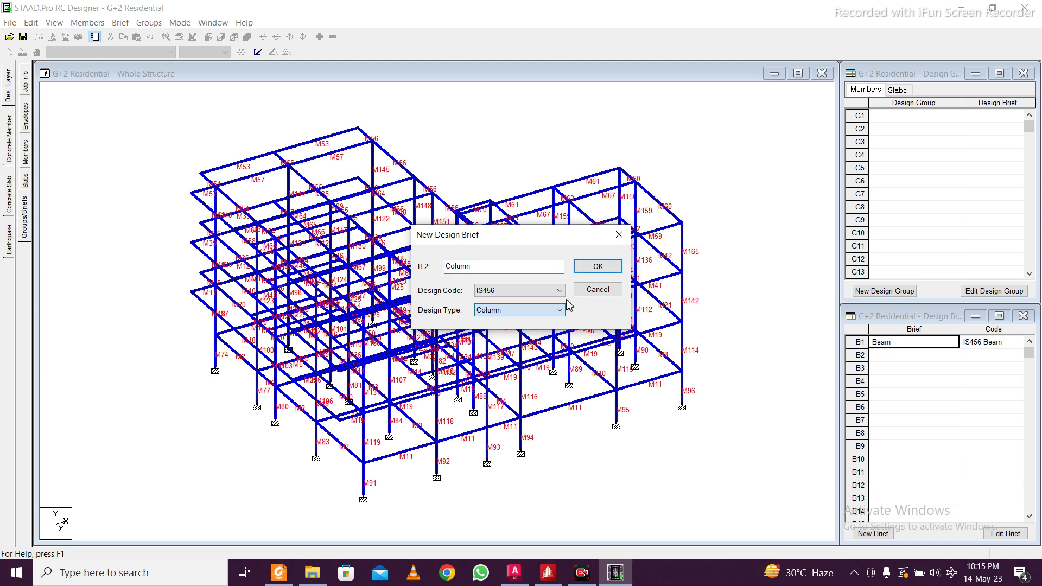
click(602, 266)
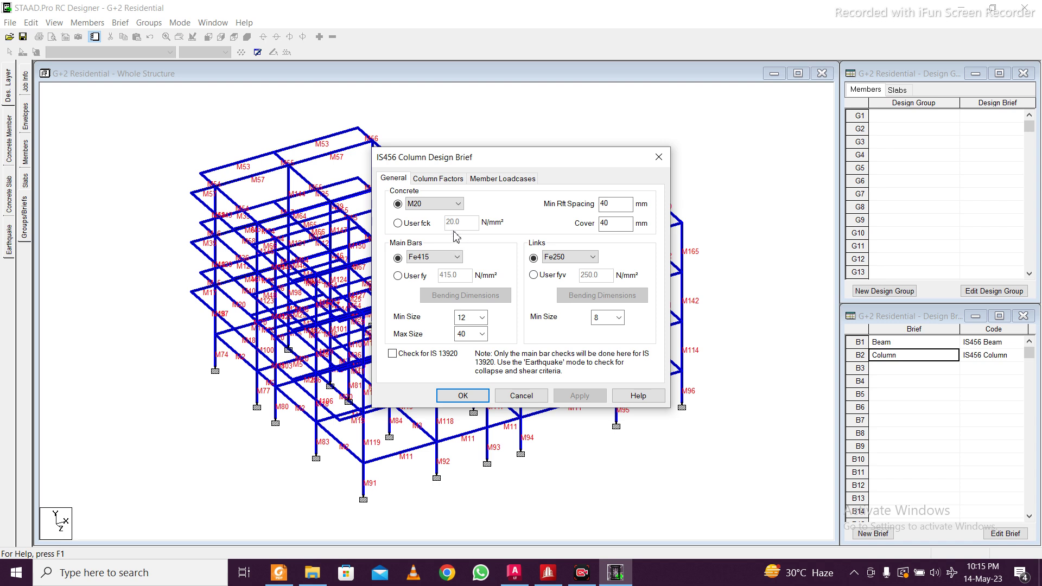
click(451, 204)
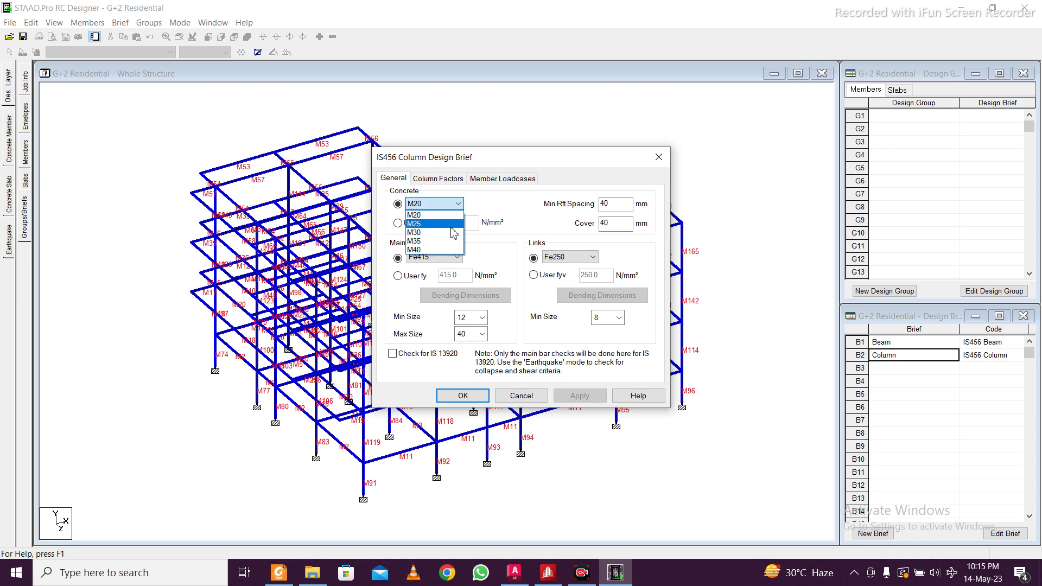
click(450, 230)
Step: Use Fe500 for column main bars and links, with 25 mm maximum bar size
click(448, 265)
click(446, 286)
click(593, 257)
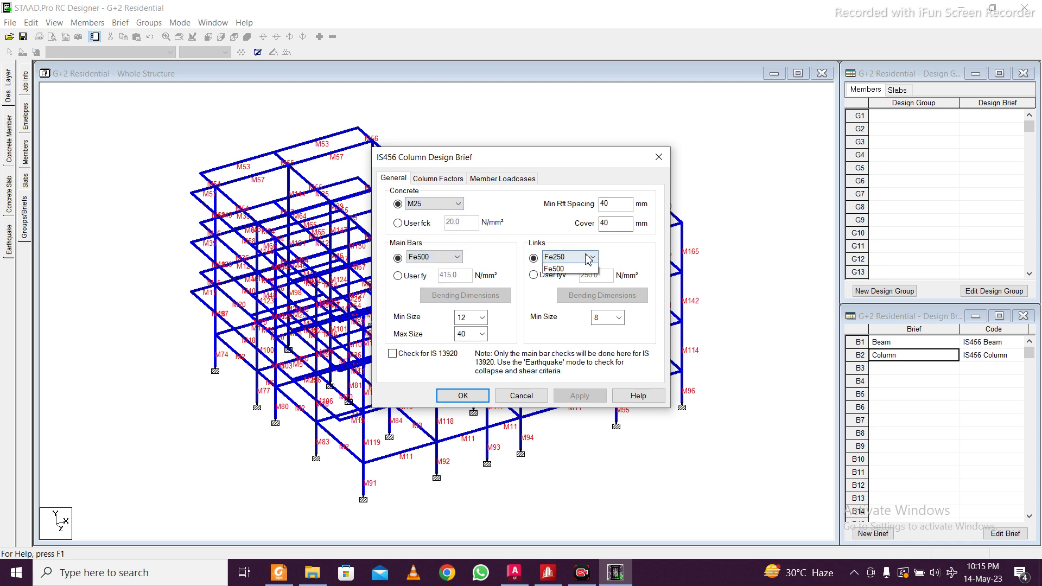
click(581, 286)
click(481, 334)
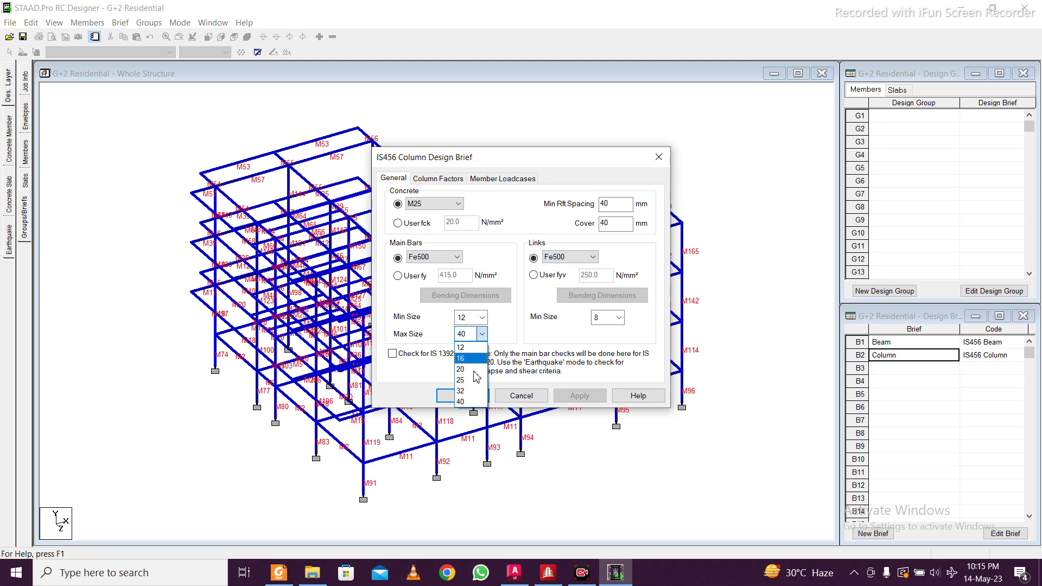
click(470, 380)
Step: Include all load cases in the Column brief and confirm it
click(446, 180)
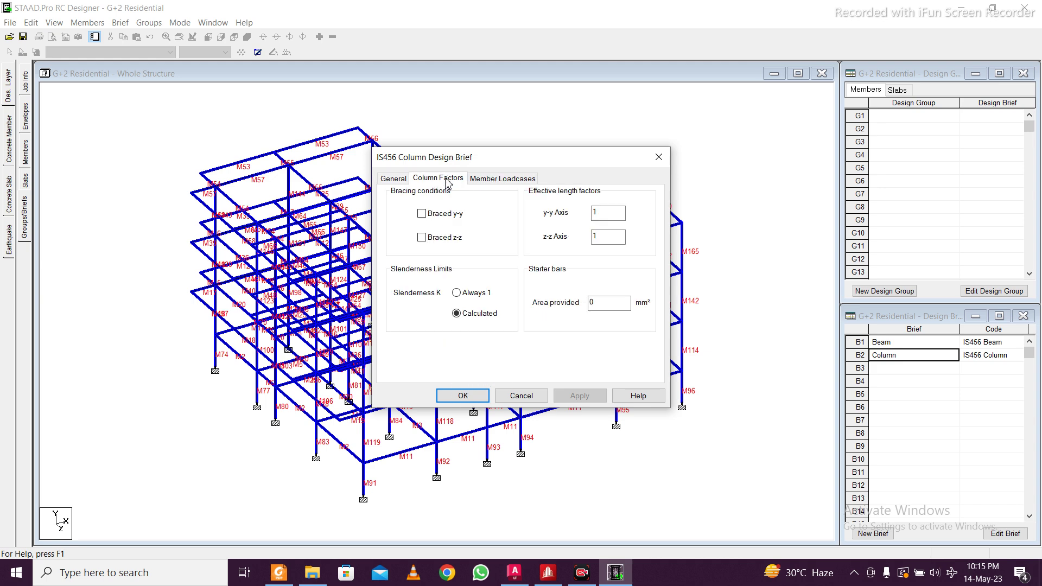
click(509, 180)
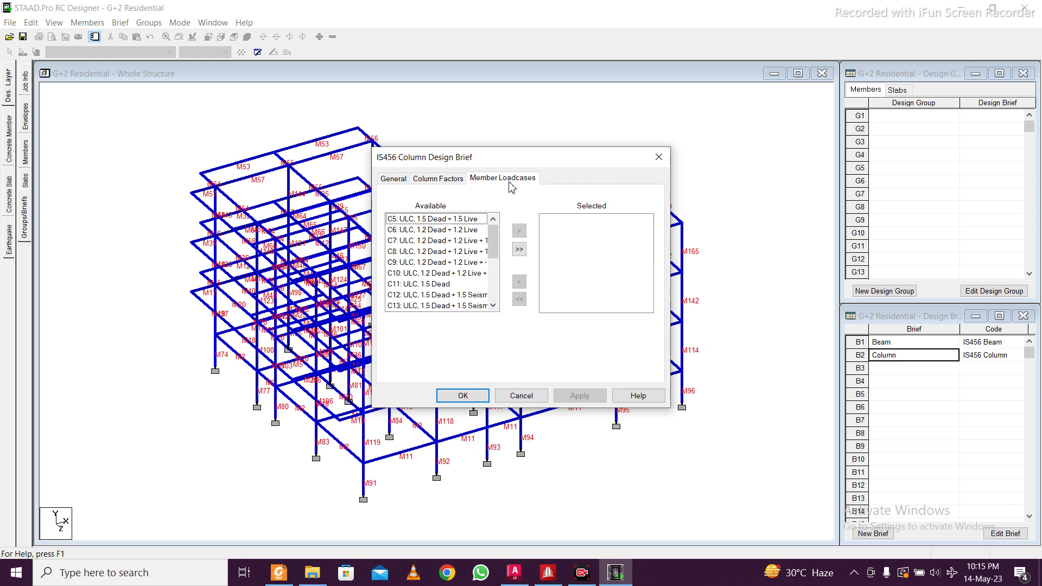
click(520, 248)
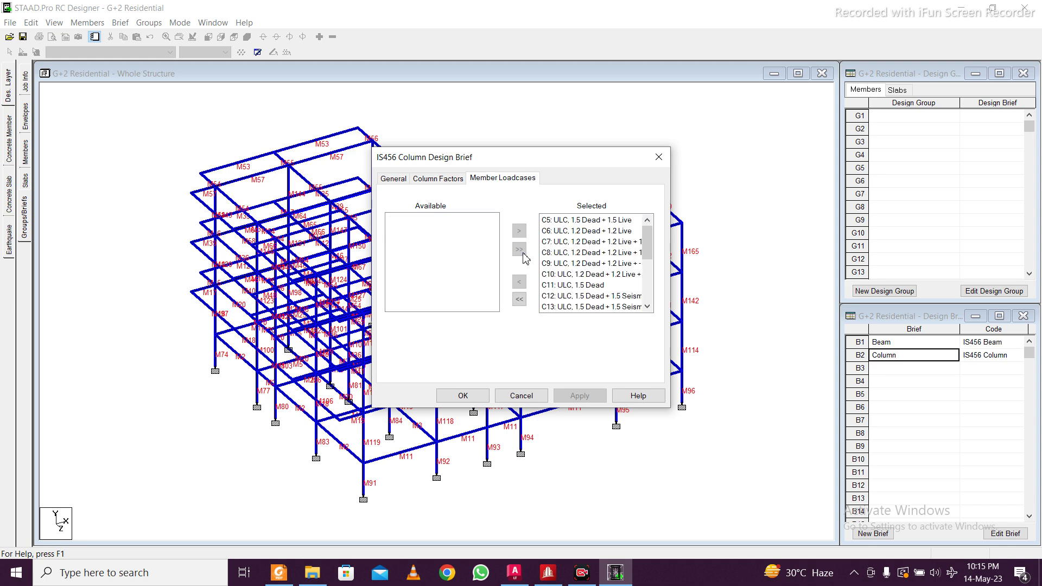
click(471, 399)
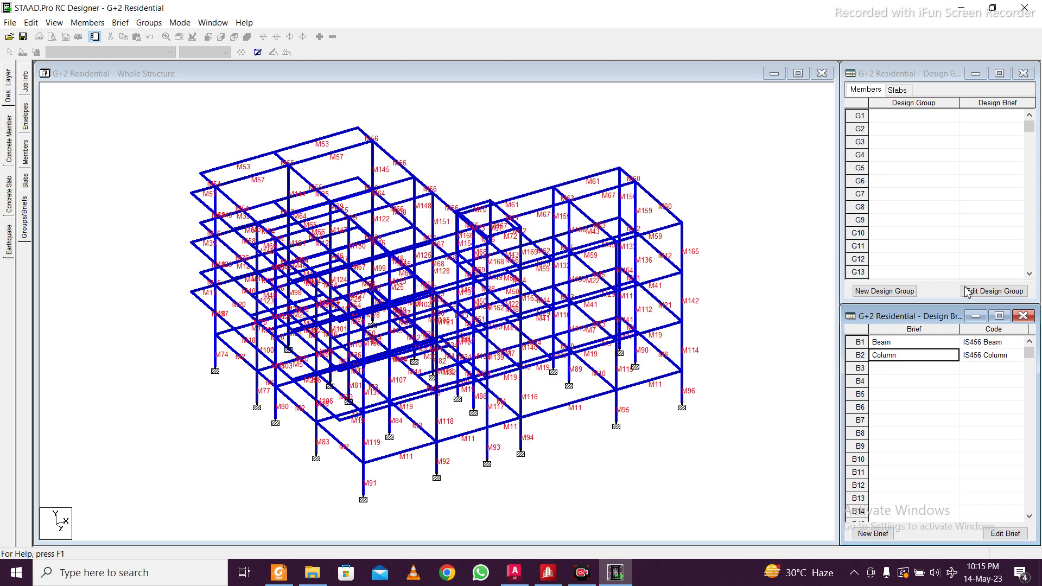
Step: Create design group G1 named Beam
click(894, 289)
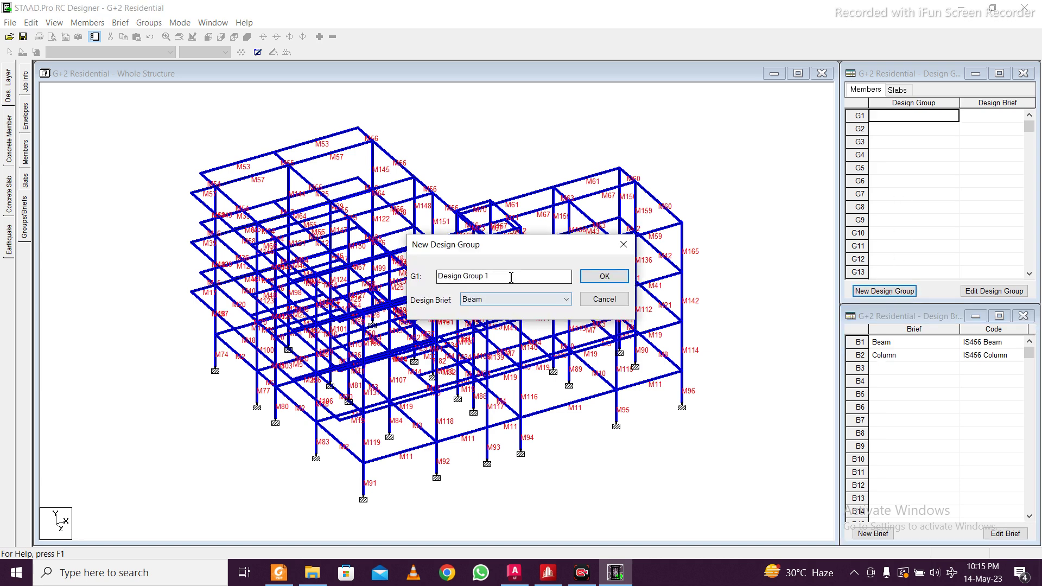
drag(511, 278, 313, 258)
text(Beam)
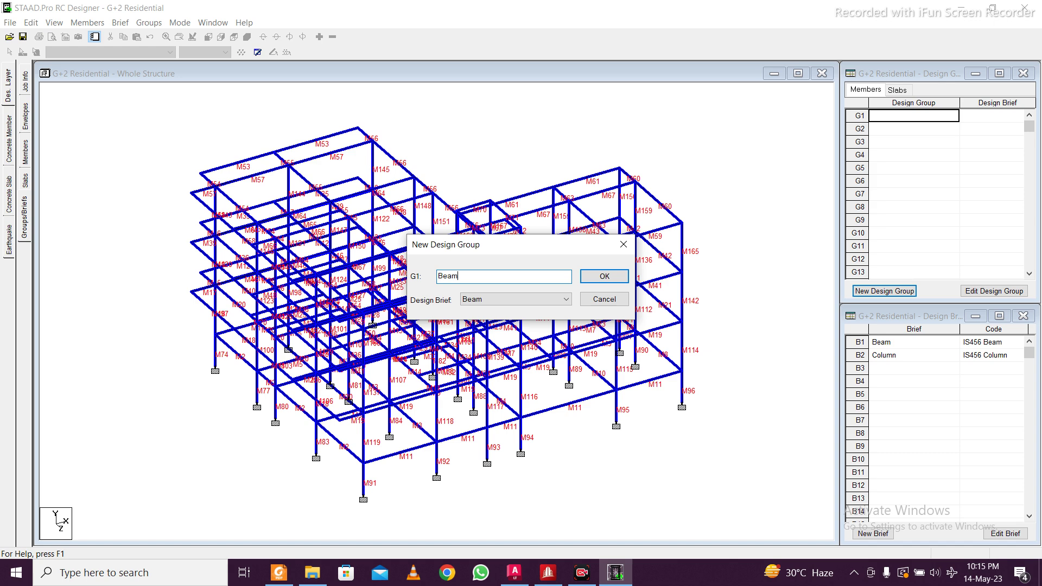
click(609, 286)
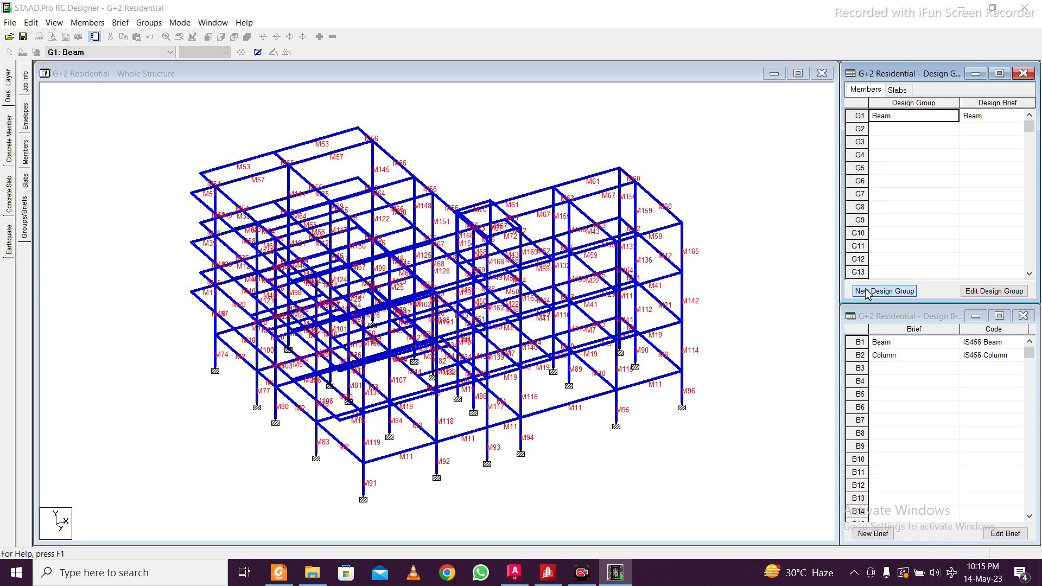
Step: Create design group G2 named Column, linked to the Column brief
click(885, 291)
drag(489, 282, 437, 278)
text(Column)
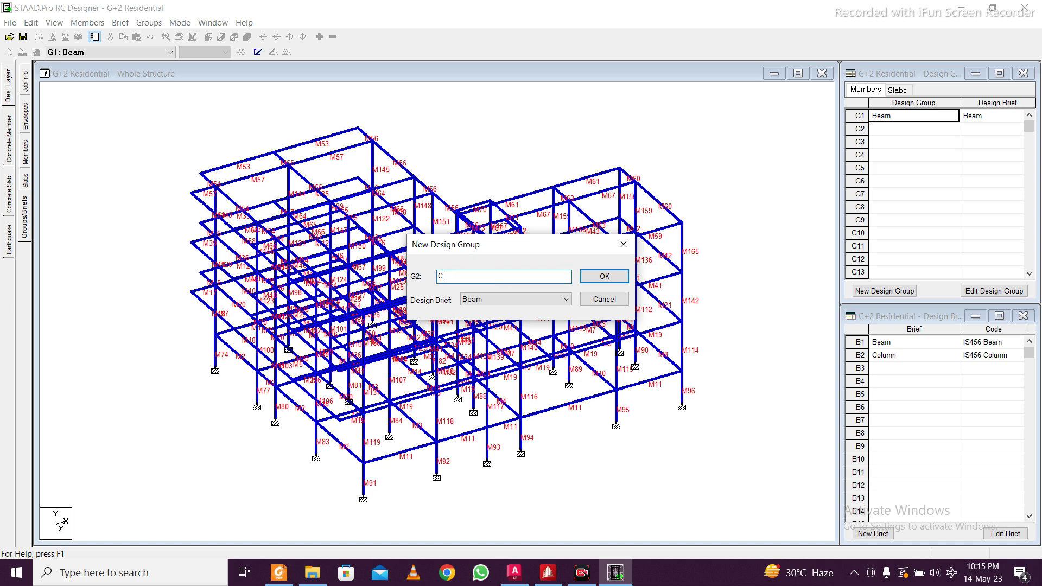
click(485, 302)
click(486, 319)
click(614, 280)
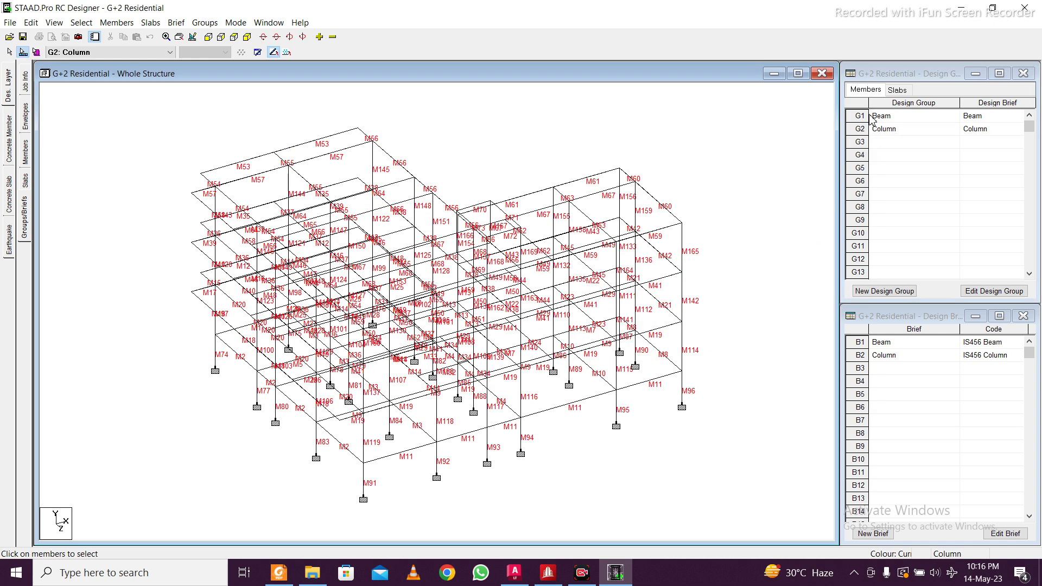
Step: Make G1 Beam current and select every beam row, roof to plinth, in front elevation
click(865, 119)
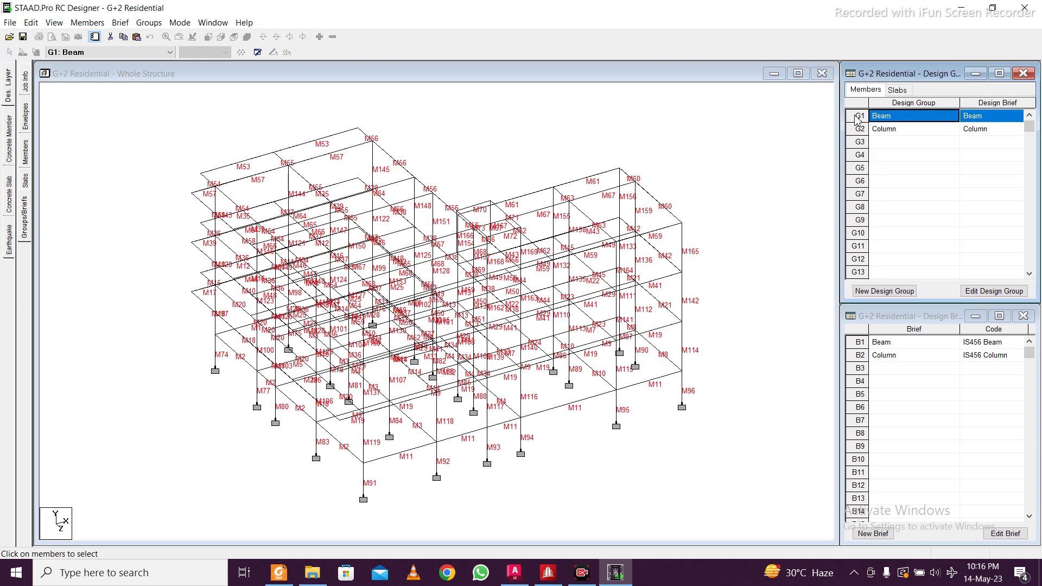
click(54, 23)
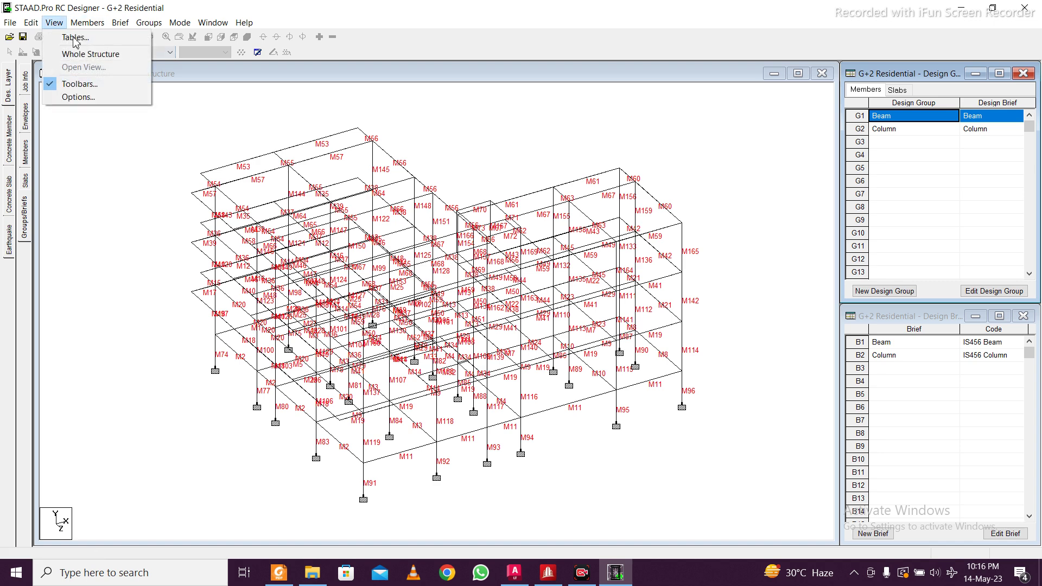
click(147, 159)
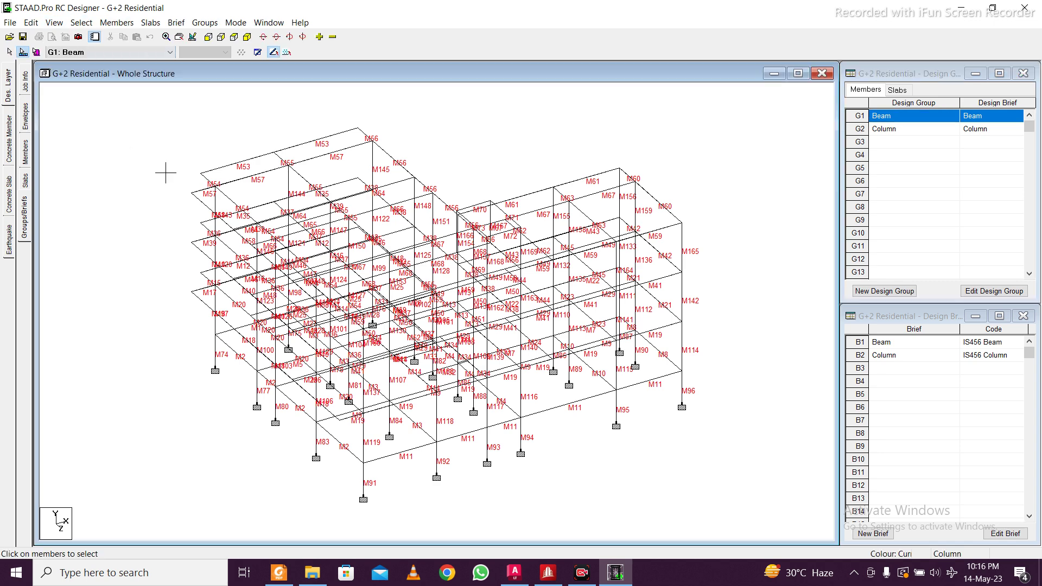
click(208, 36)
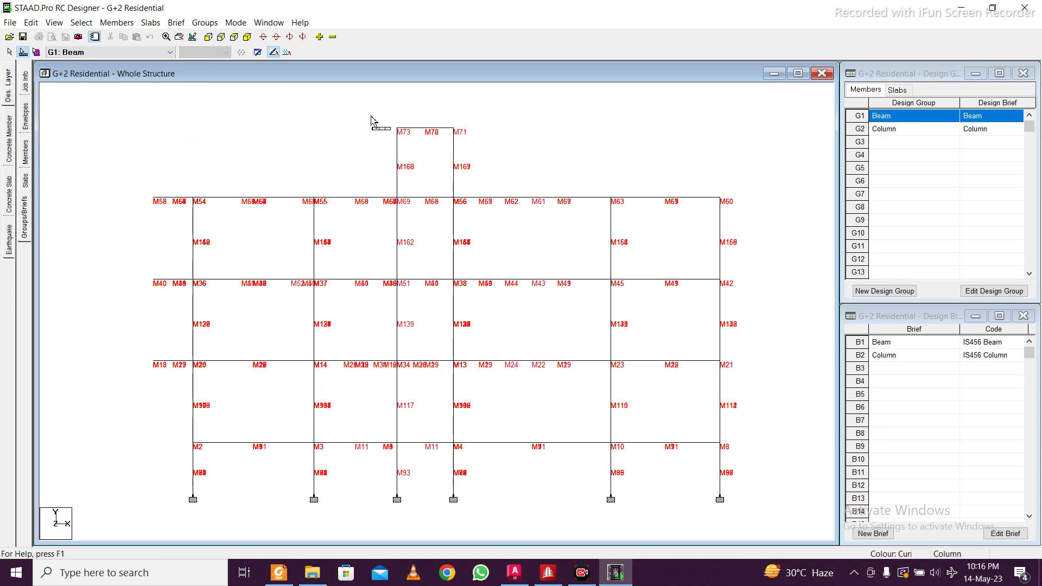
click(424, 128)
drag(110, 188, 781, 217)
drag(148, 271, 745, 284)
drag(113, 335, 763, 374)
drag(155, 414, 760, 464)
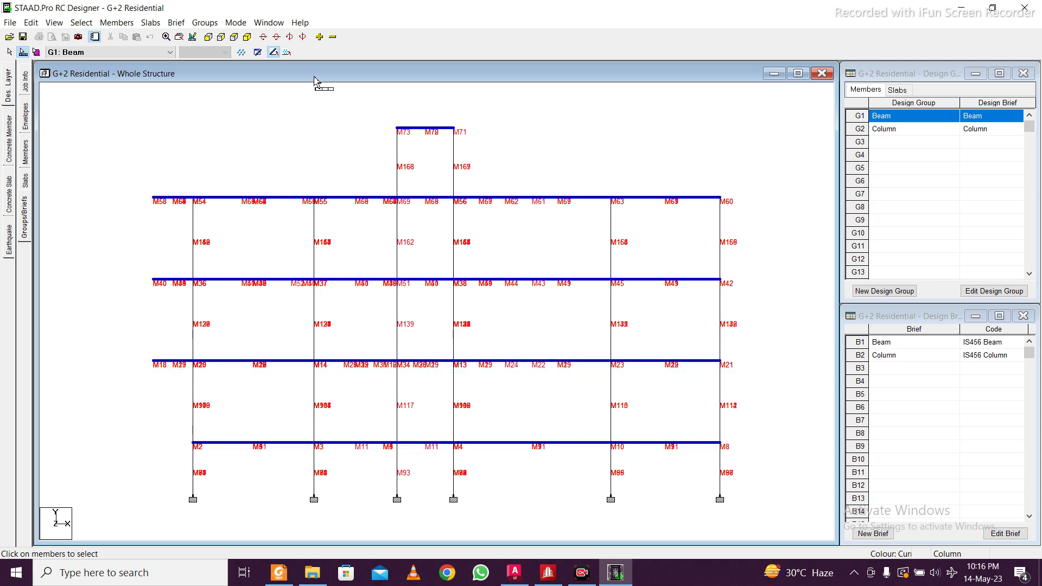
Step: Add the selected beams to the Beam design group
click(247, 37)
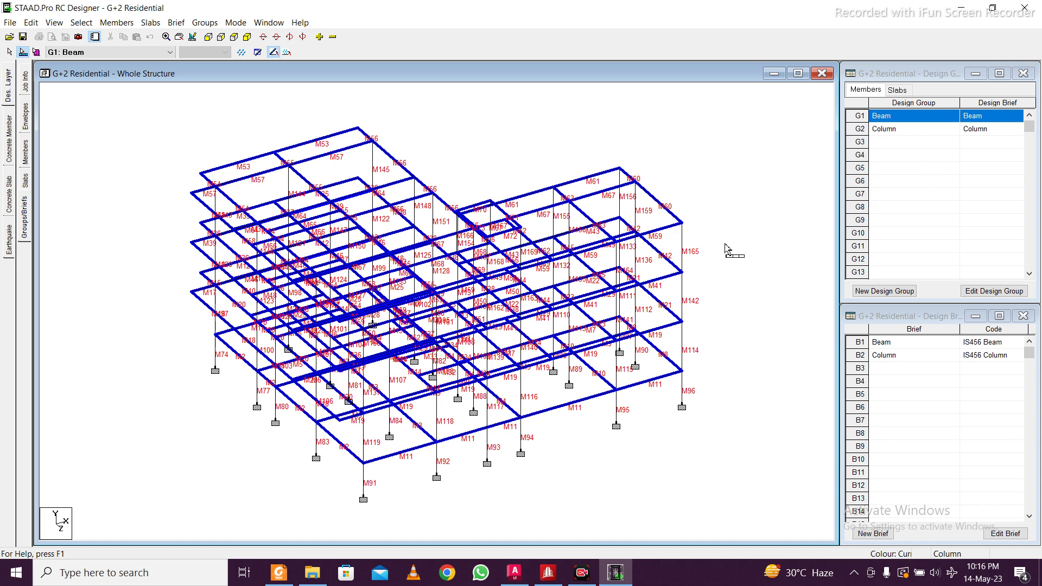
right_click(676, 228)
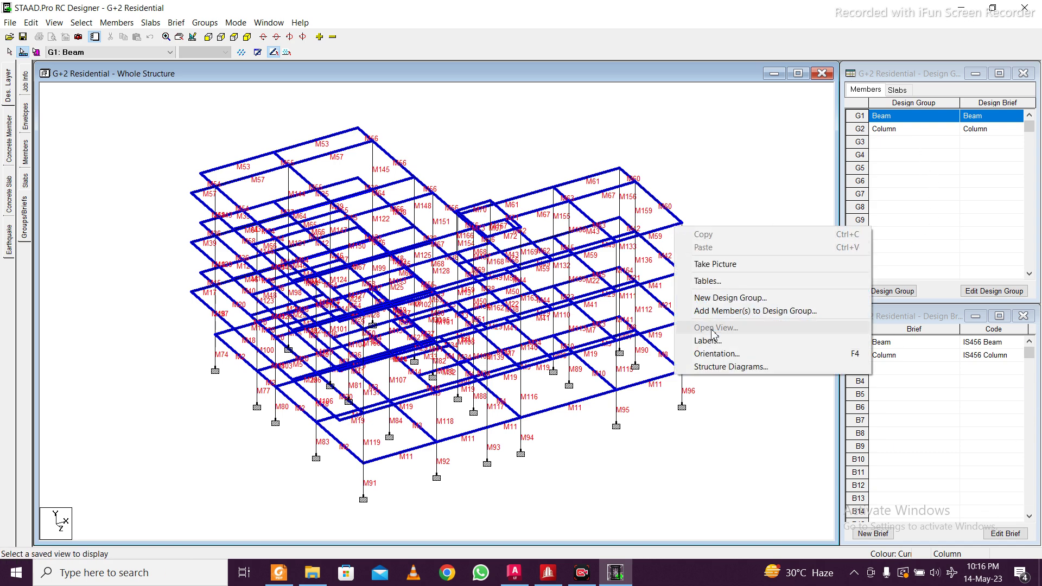
click(722, 310)
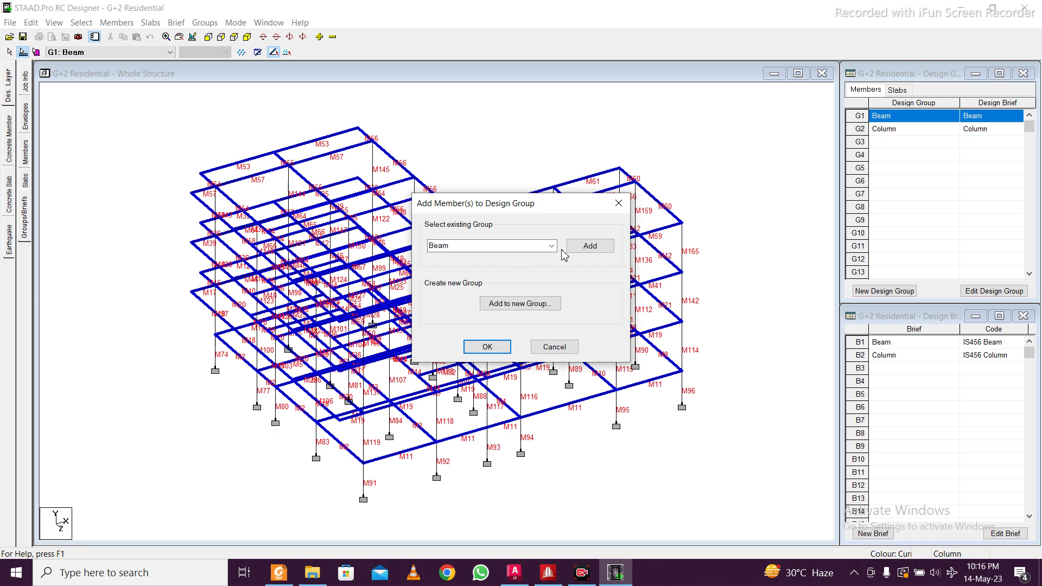
click(610, 251)
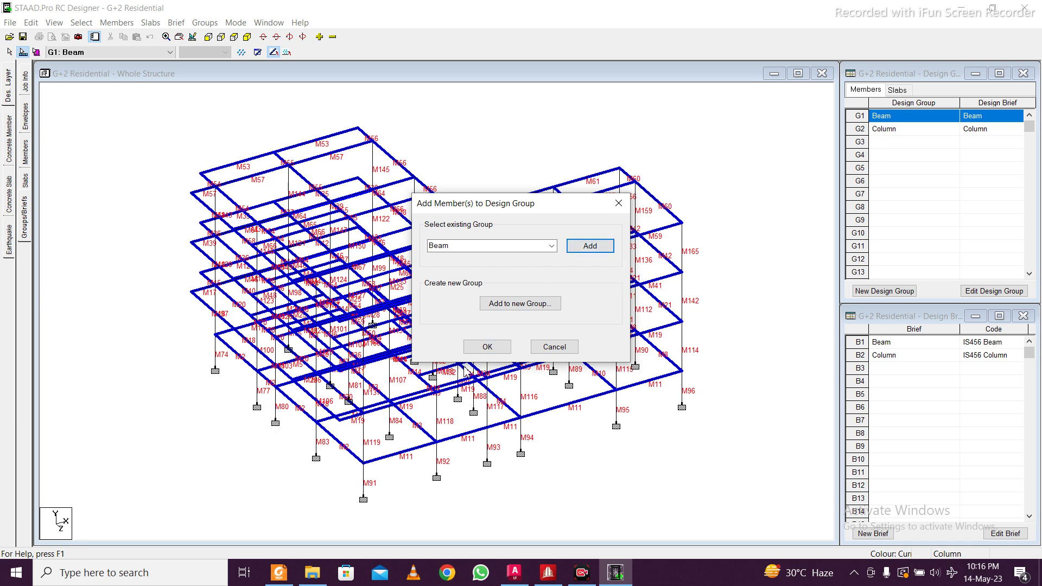
click(488, 348)
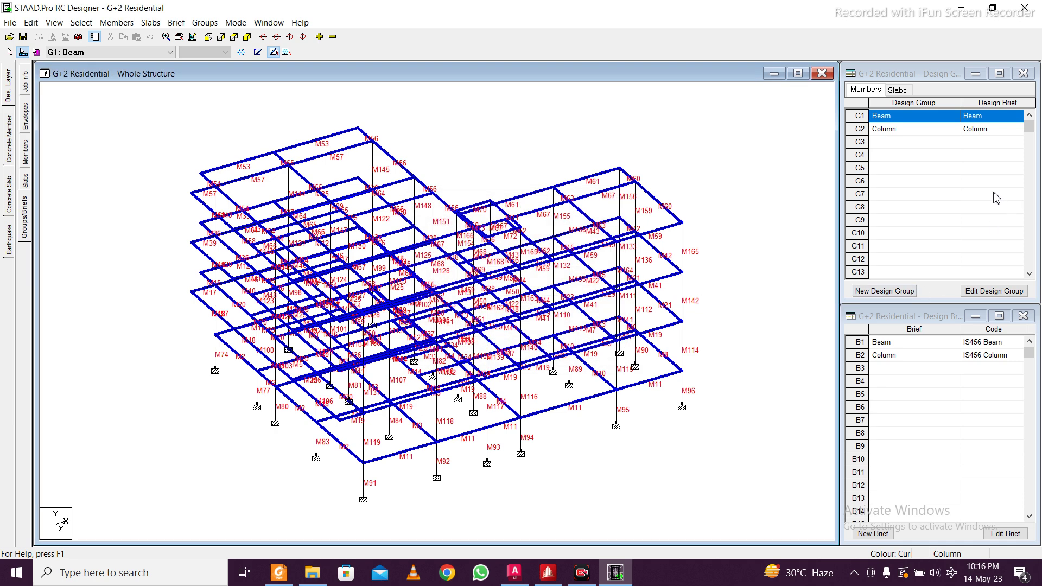
Step: Make G2 Column current and select the columns of every storey in front elevation
click(851, 133)
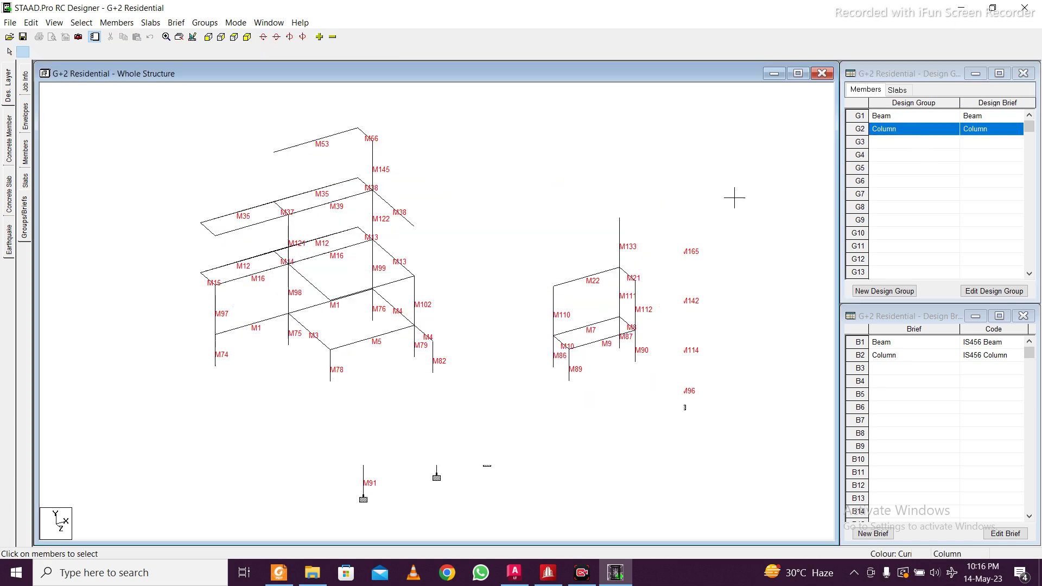
click(208, 38)
drag(540, 162, 337, 153)
drag(760, 242, 142, 236)
drag(749, 341, 187, 314)
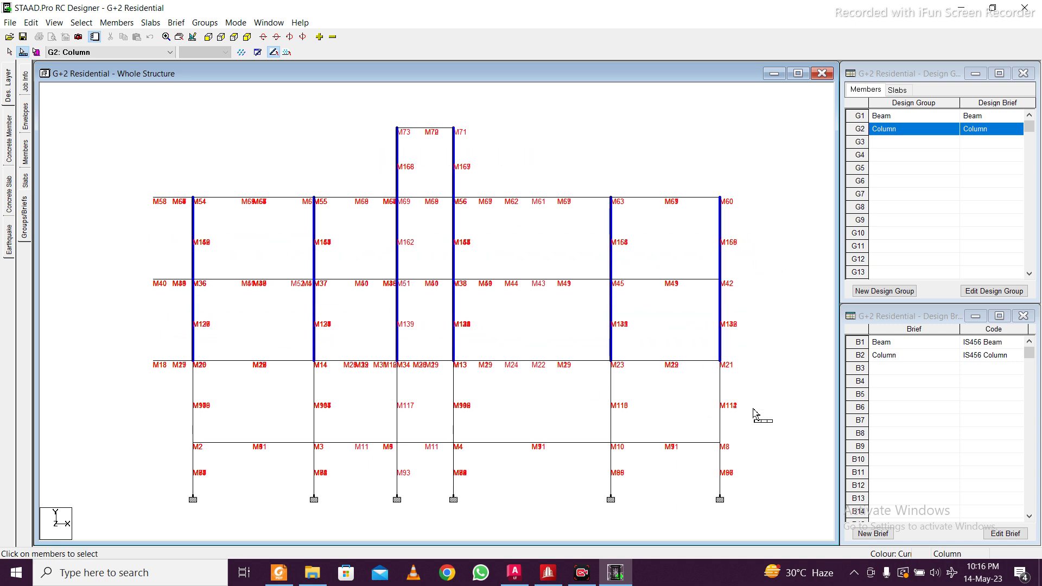
drag(753, 408, 159, 401)
drag(762, 468, 144, 472)
drag(744, 470, 136, 467)
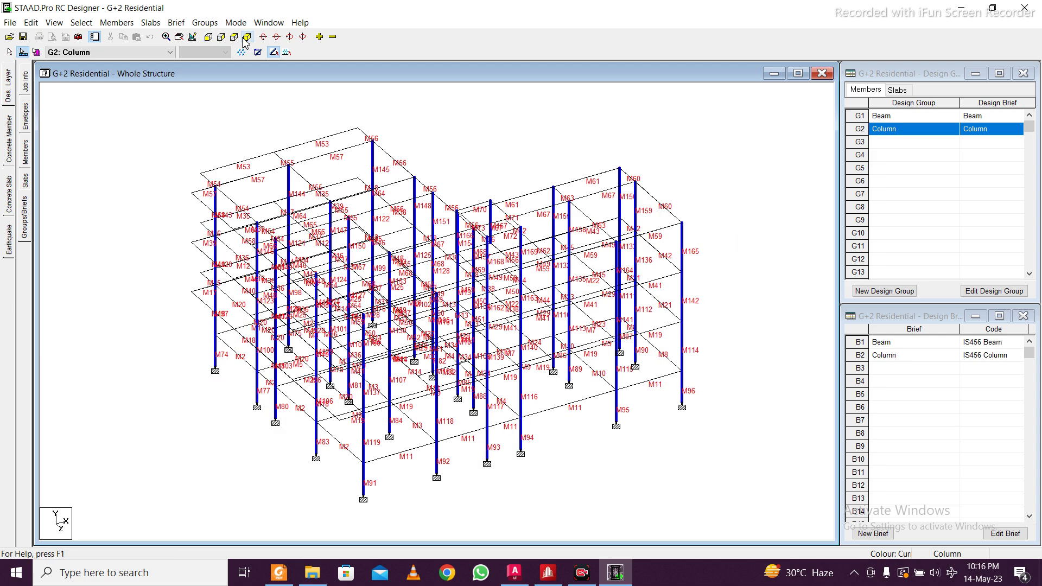
Step: Add the selected columns to the Column design group
right_click(681, 249)
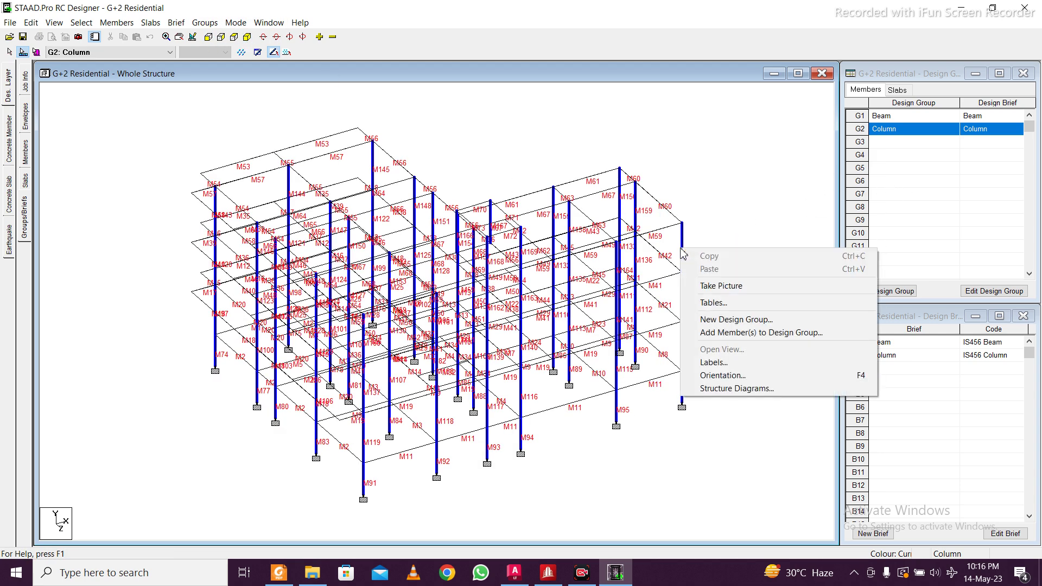
click(753, 333)
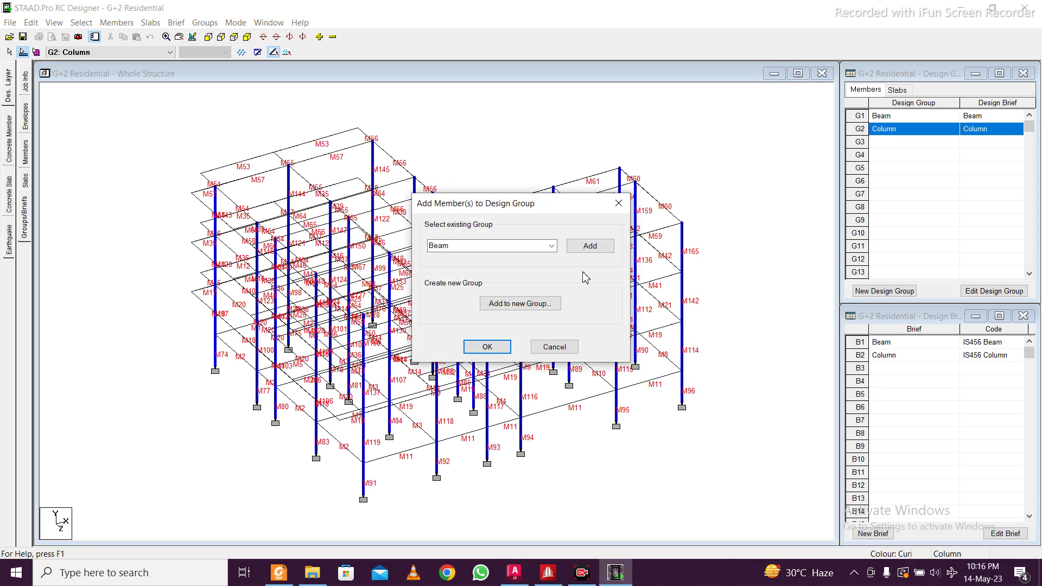
click(551, 245)
click(540, 266)
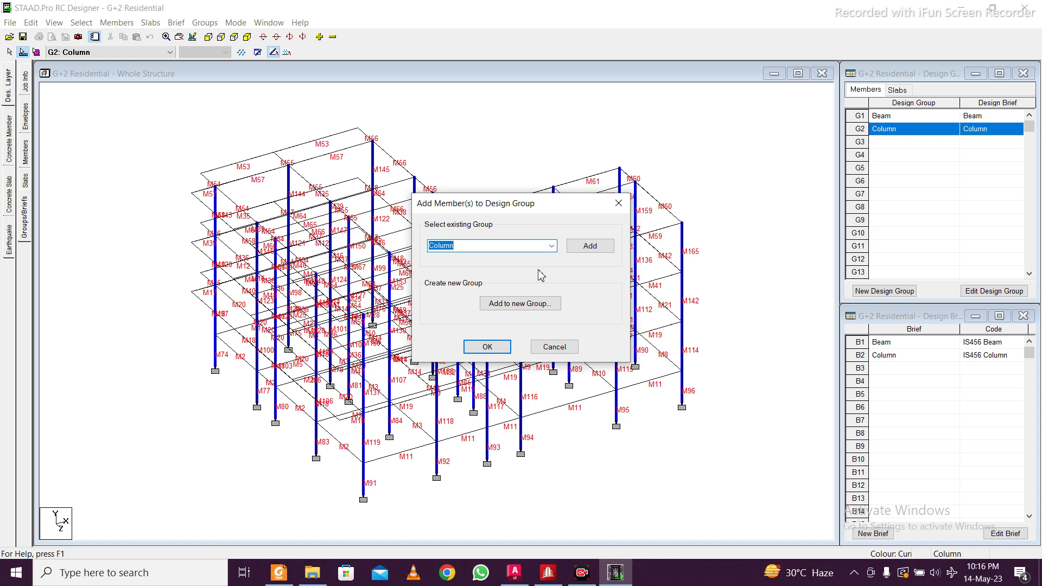
click(597, 247)
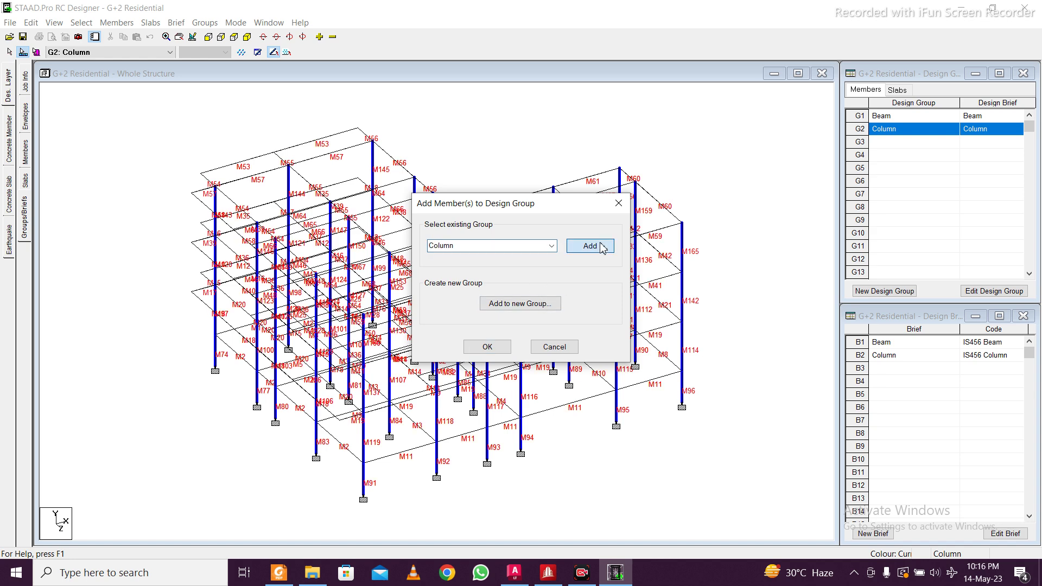
click(488, 346)
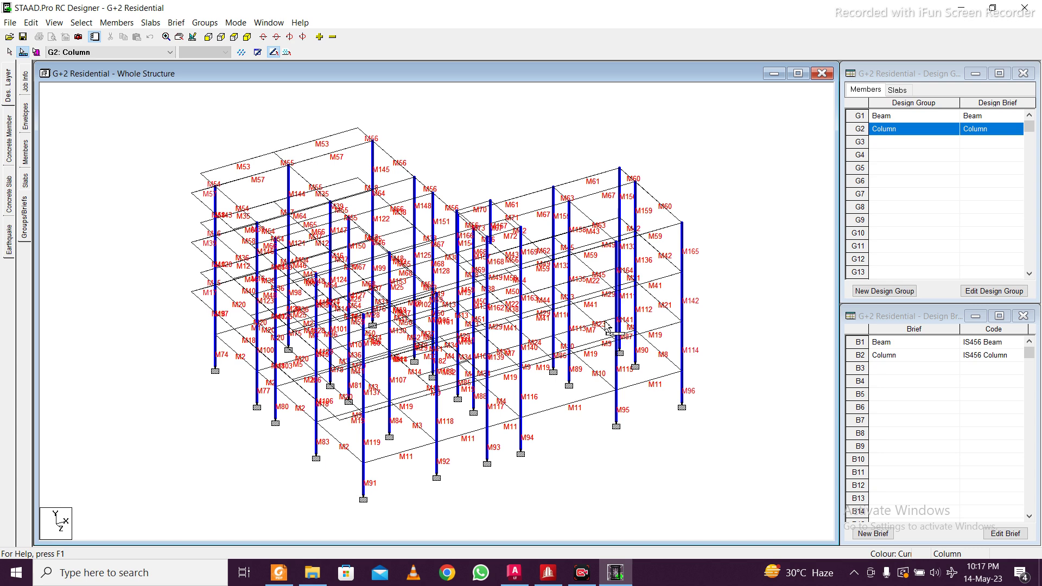
Step: Enter Concrete Member mode with design group G2 Column selected
click(15, 137)
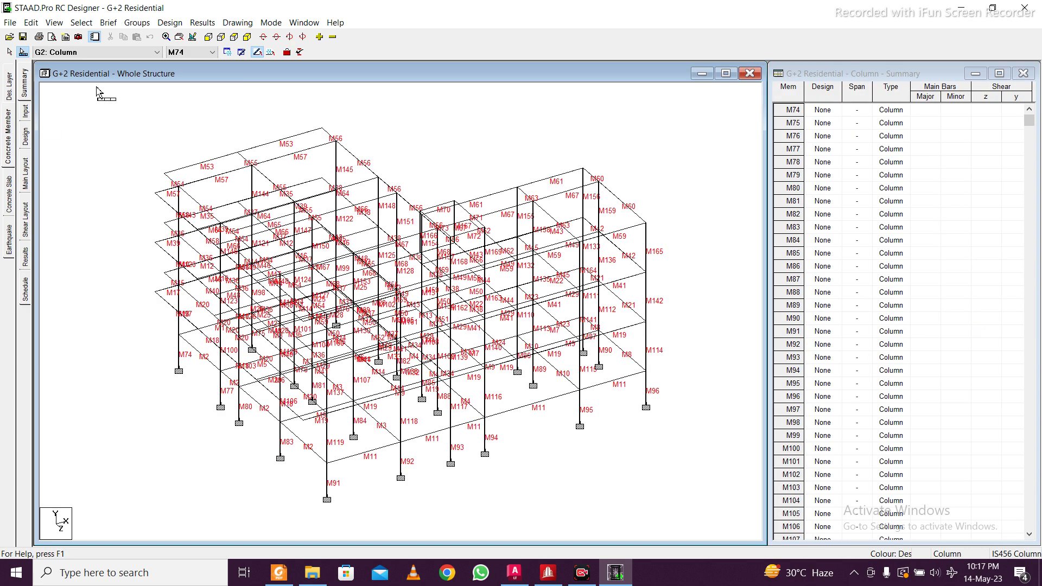
click(147, 53)
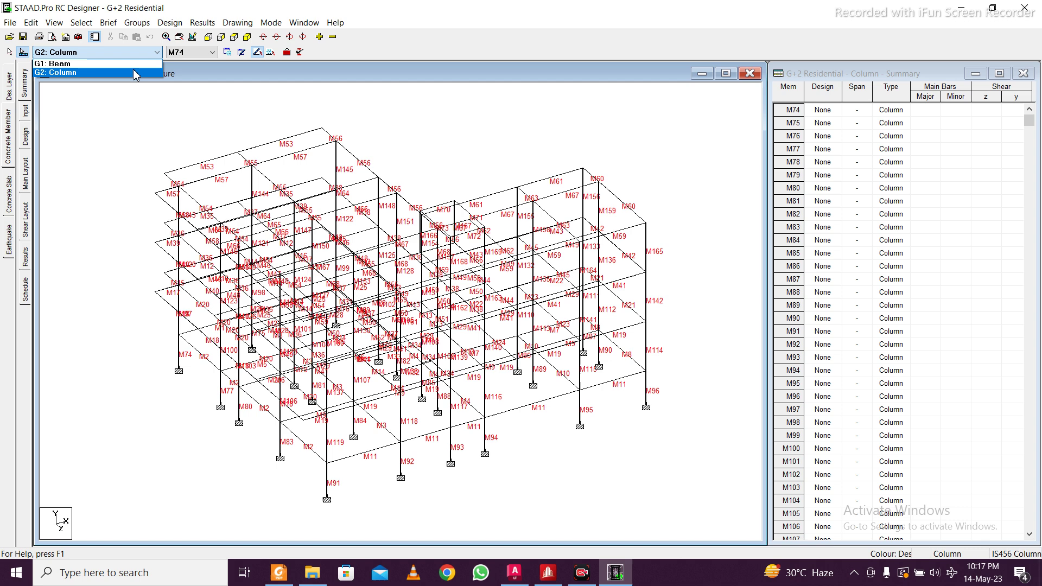
click(135, 72)
click(136, 52)
click(136, 63)
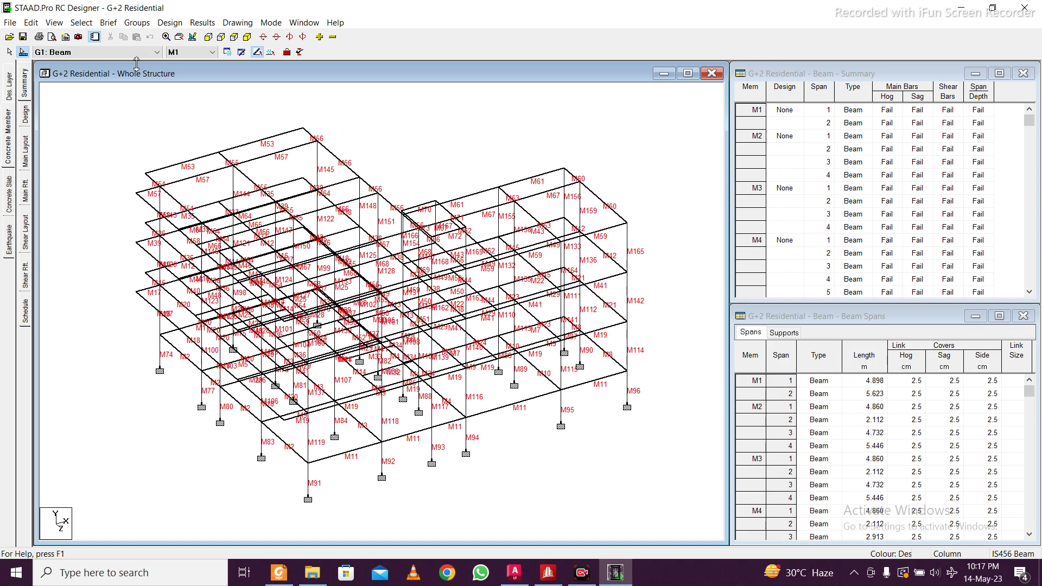
click(150, 51)
click(140, 68)
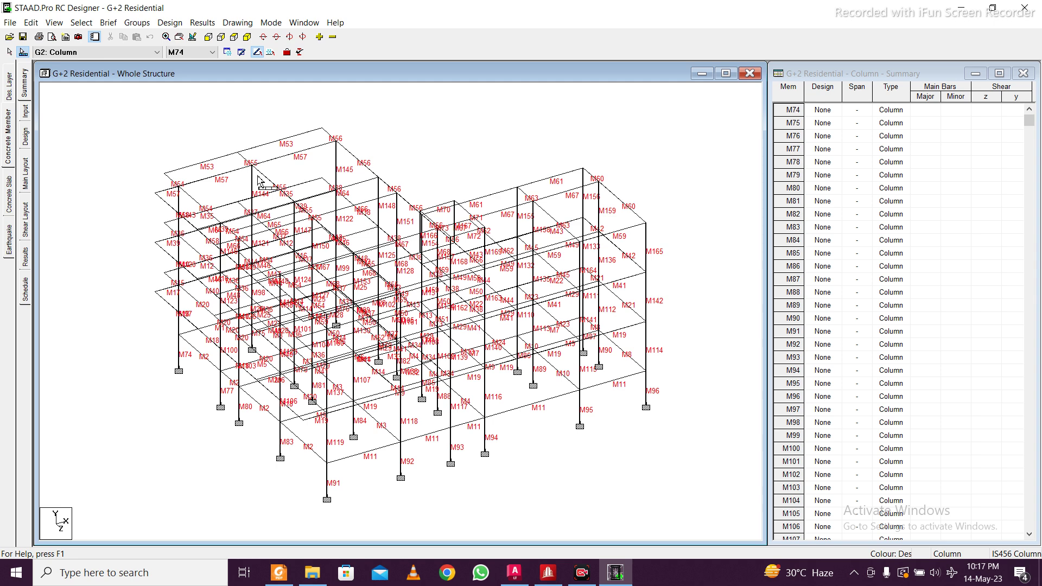
scroll(896, 224, down, 2)
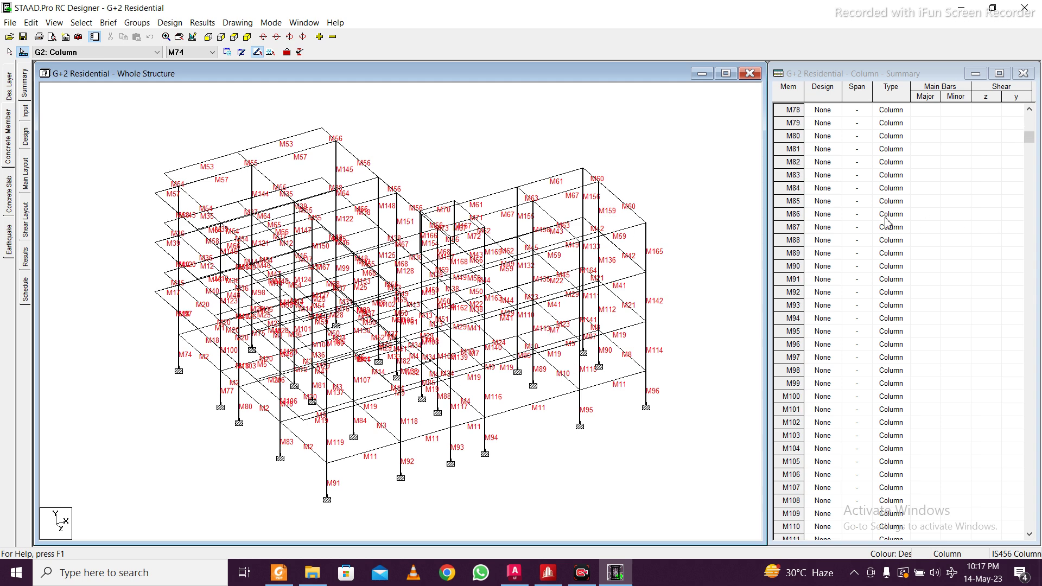
Step: Design all columns and dismiss messages flagging members 106, 129 and 130 too small
click(27, 142)
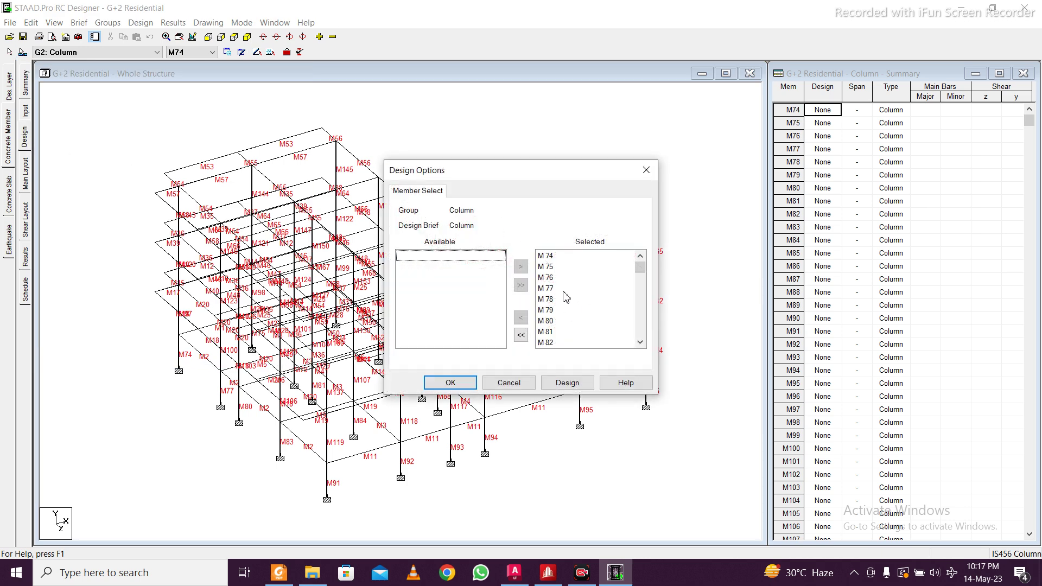
click(568, 383)
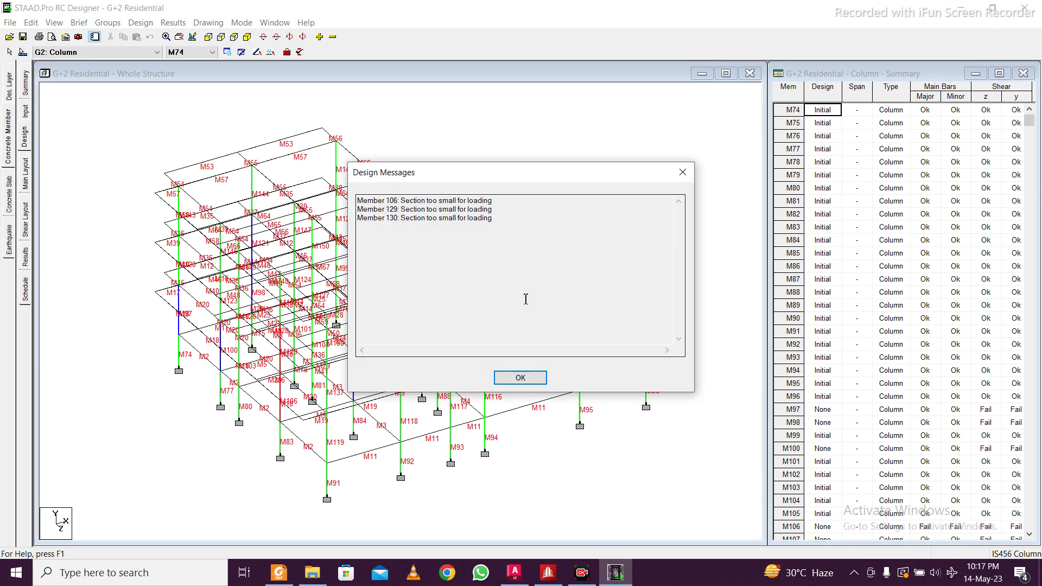
drag(506, 179, 745, 152)
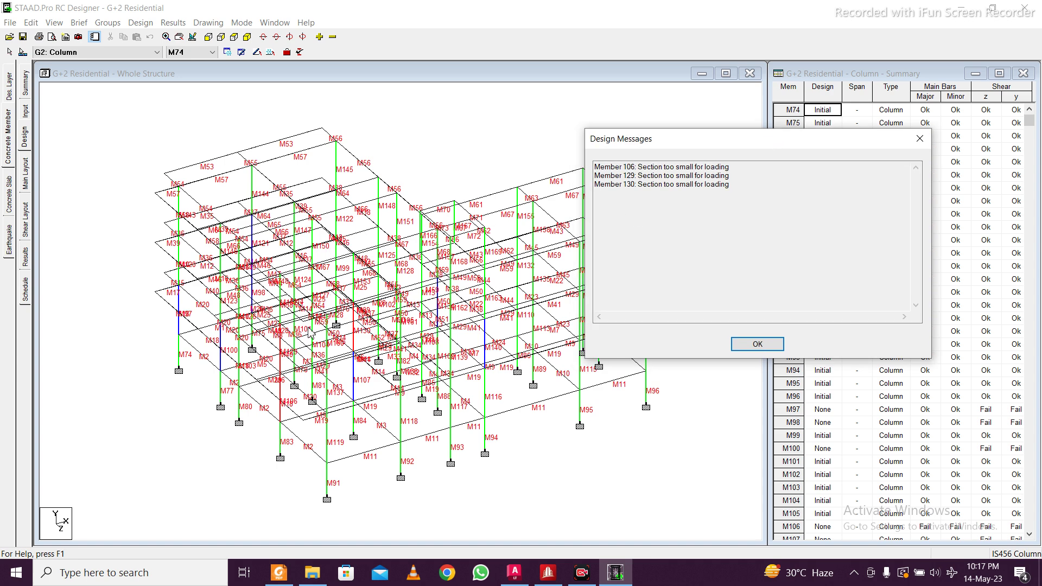
drag(614, 173, 716, 175)
click(693, 198)
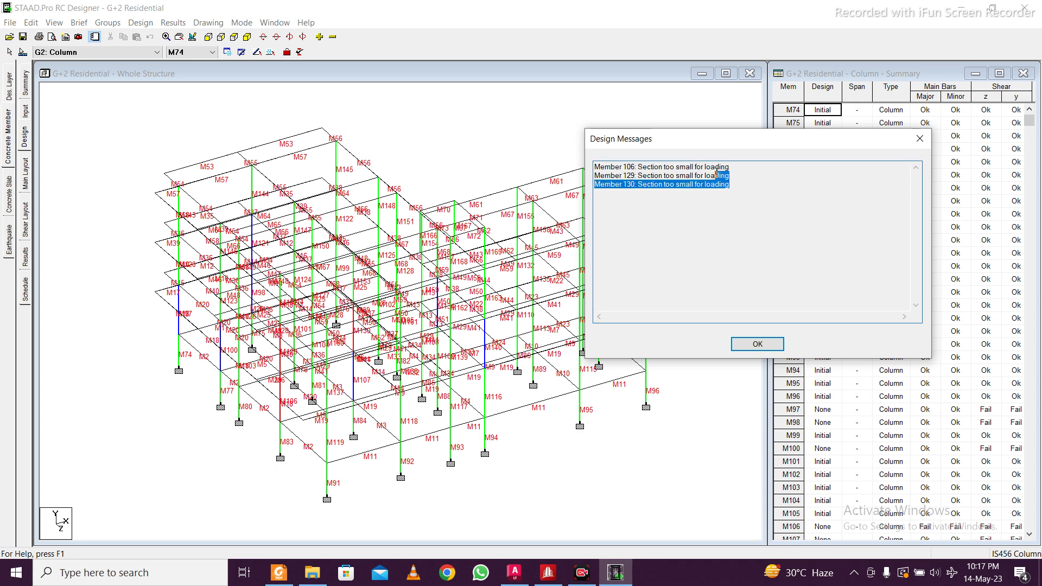
click(757, 344)
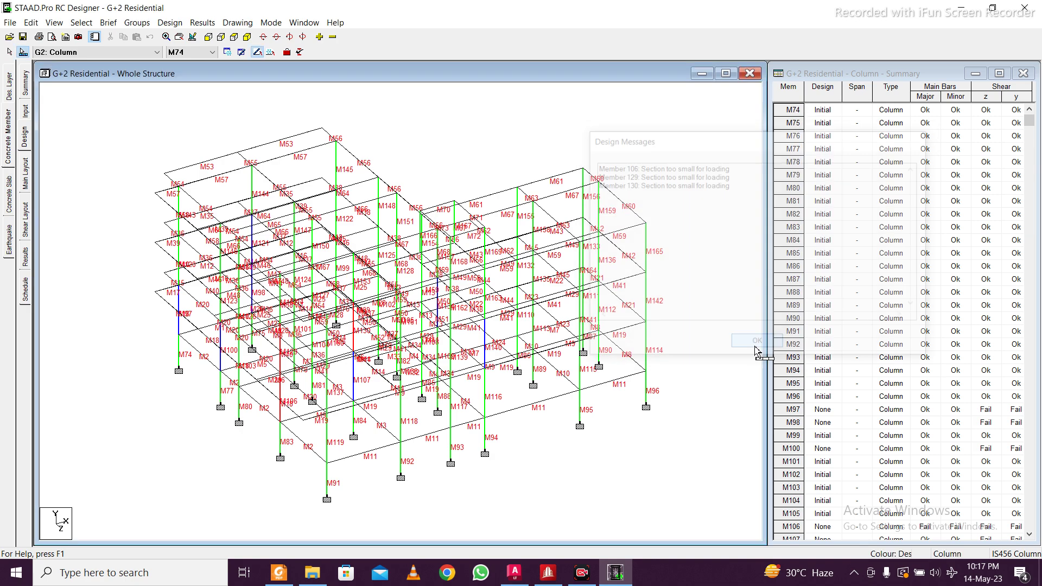
scroll(265, 450, up, 1)
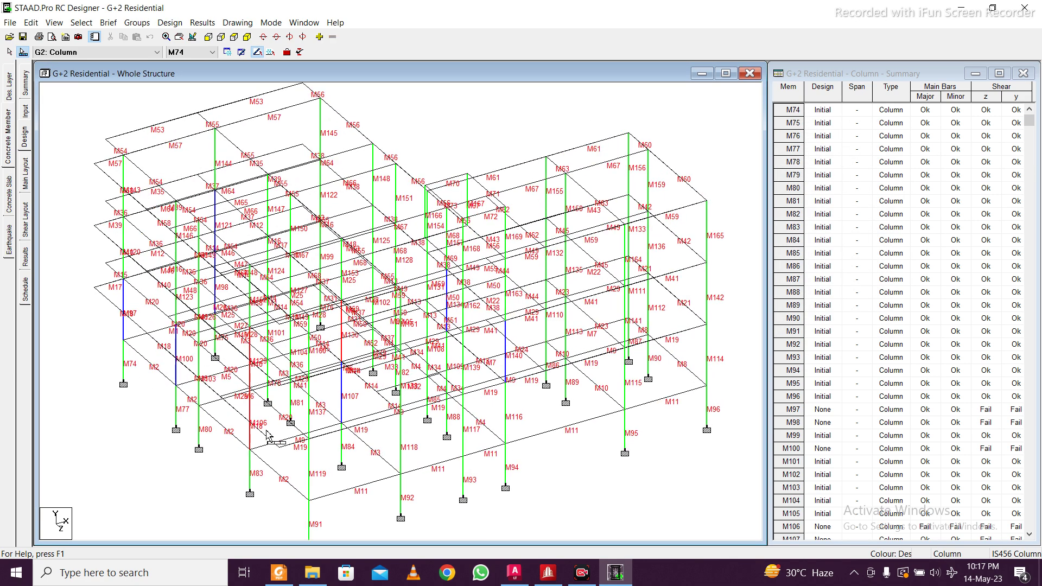
scroll(255, 244, down, 1)
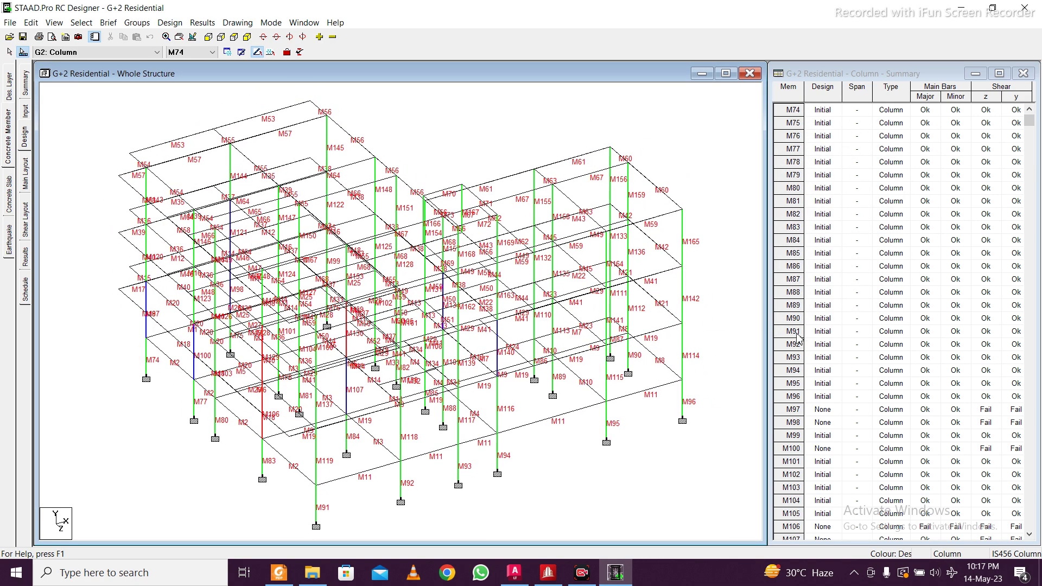
scroll(939, 255, down, 1)
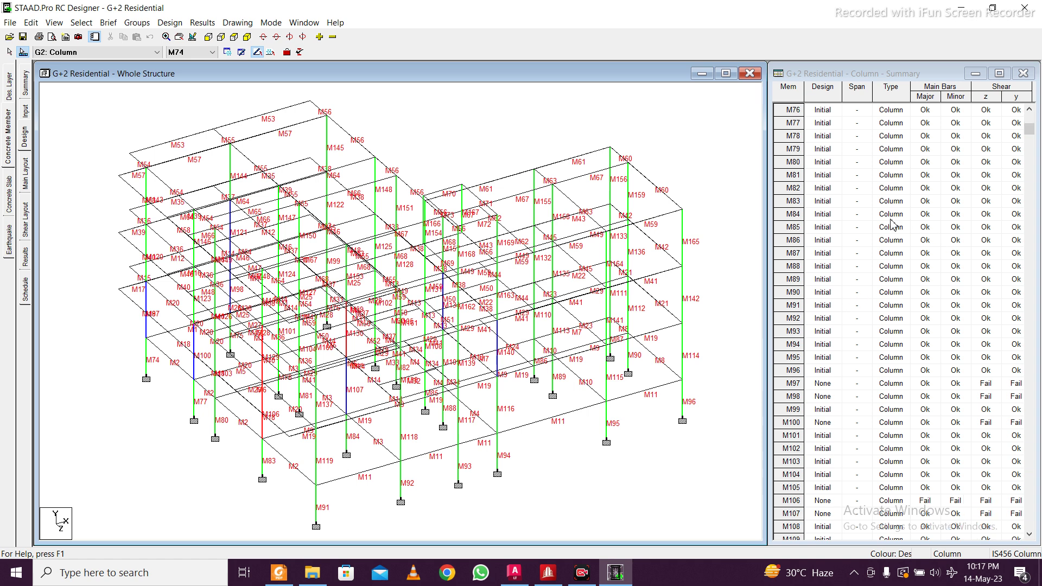
click(905, 201)
drag(1029, 133, 1013, 332)
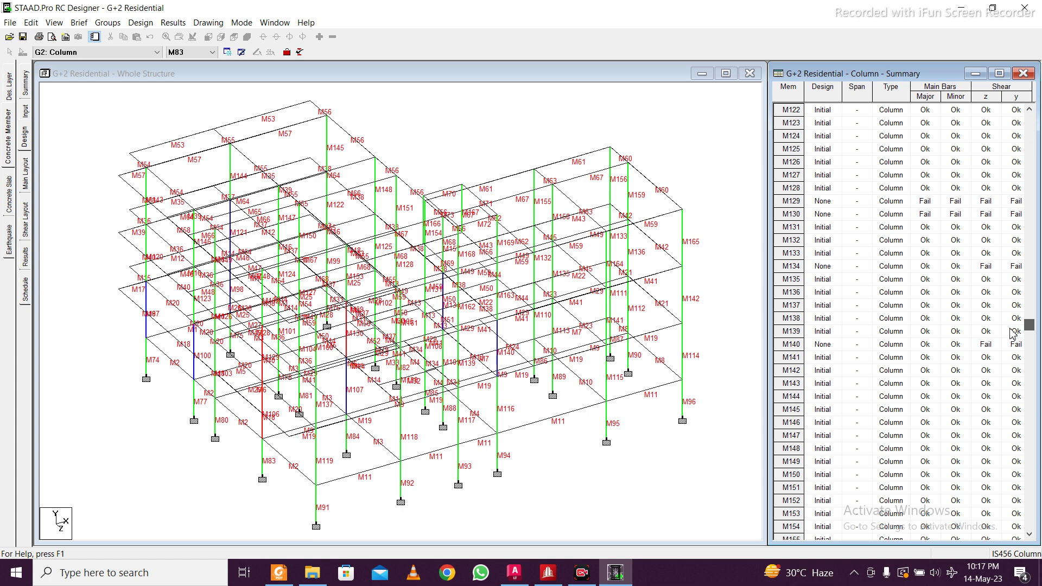
click(791, 201)
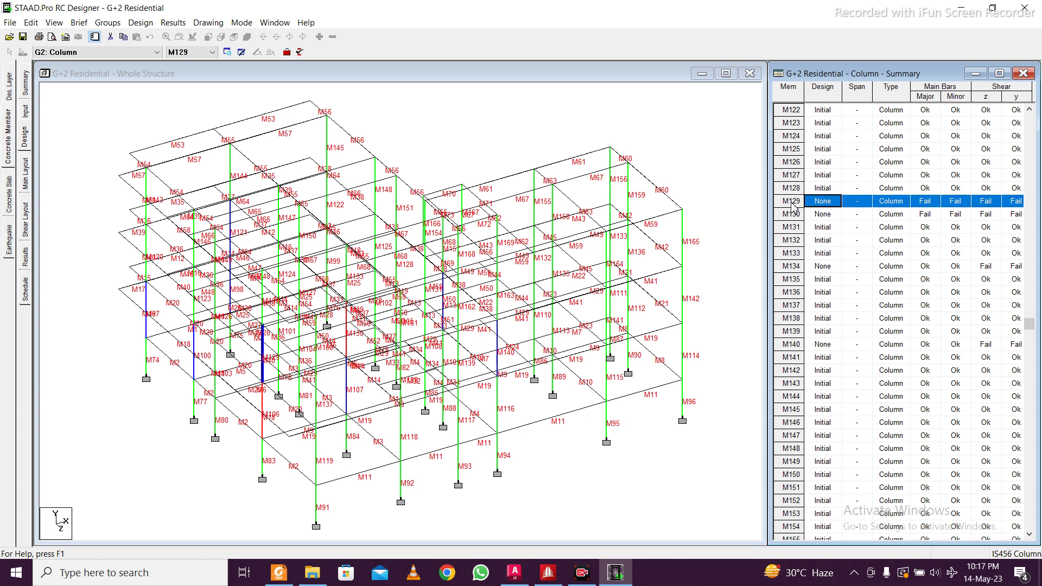
click(792, 214)
click(788, 204)
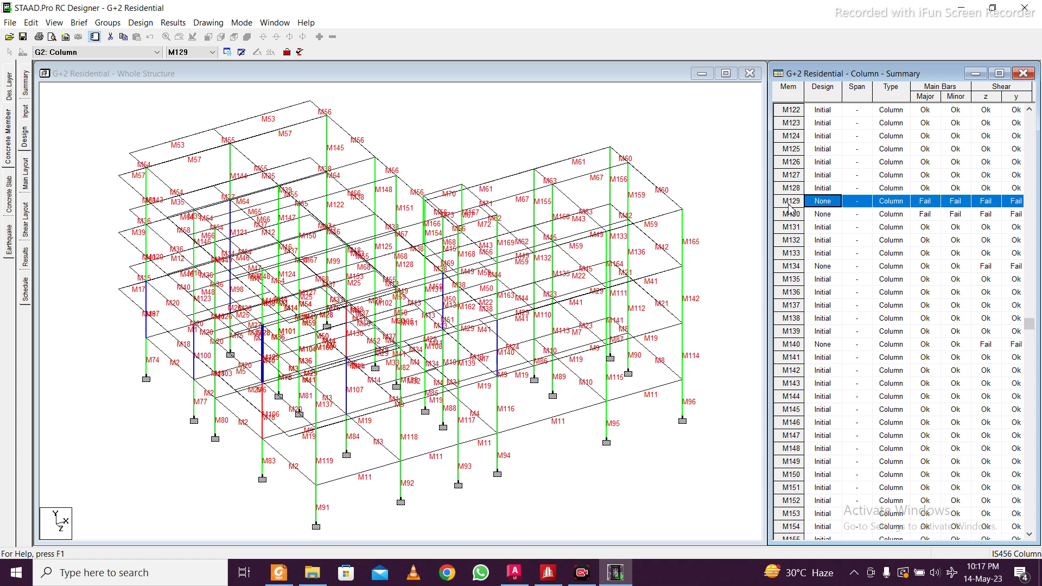
click(790, 216)
click(791, 229)
click(790, 266)
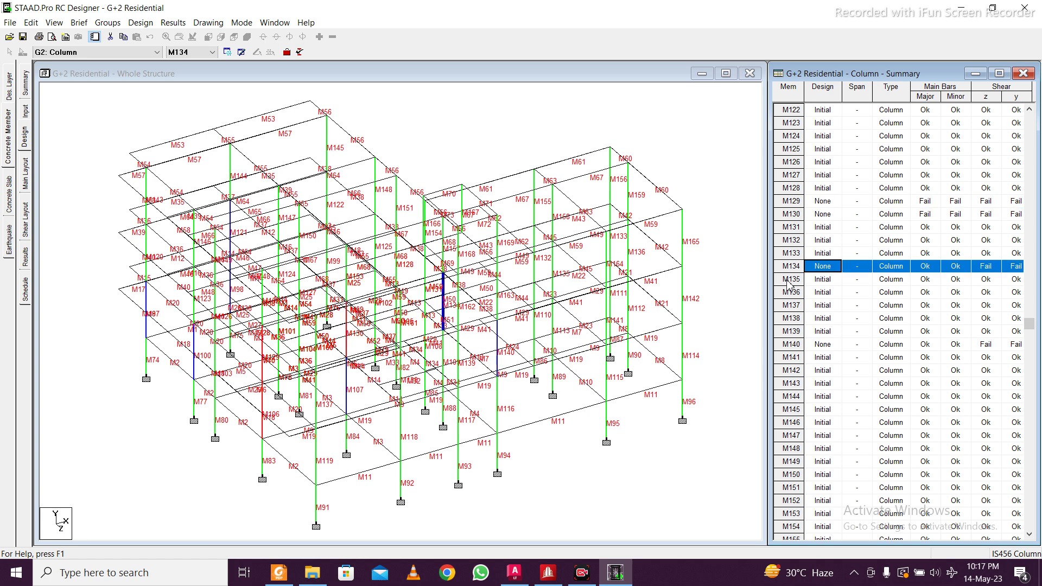
click(791, 293)
right_click(792, 295)
click(798, 267)
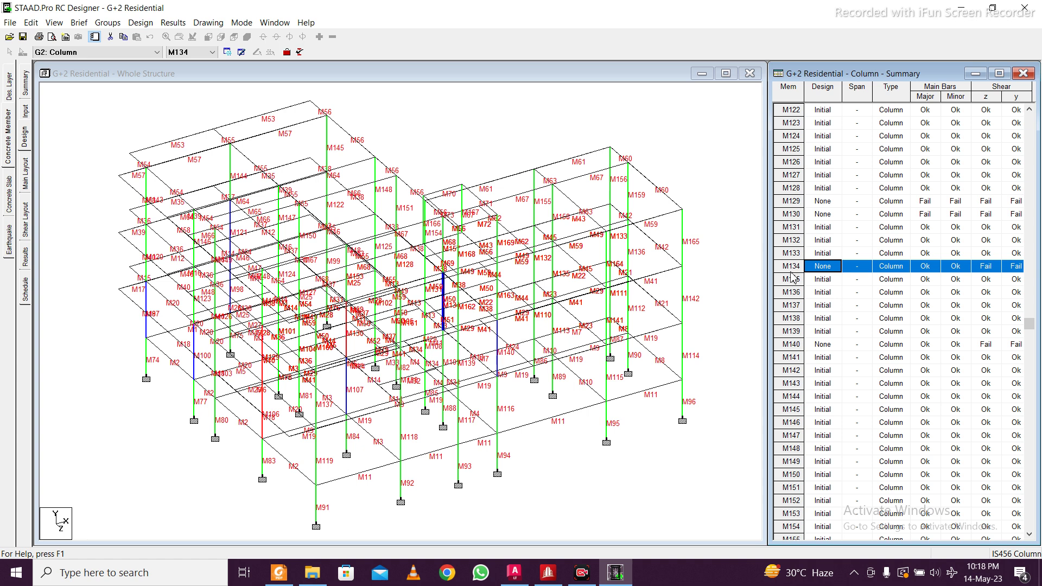
click(788, 332)
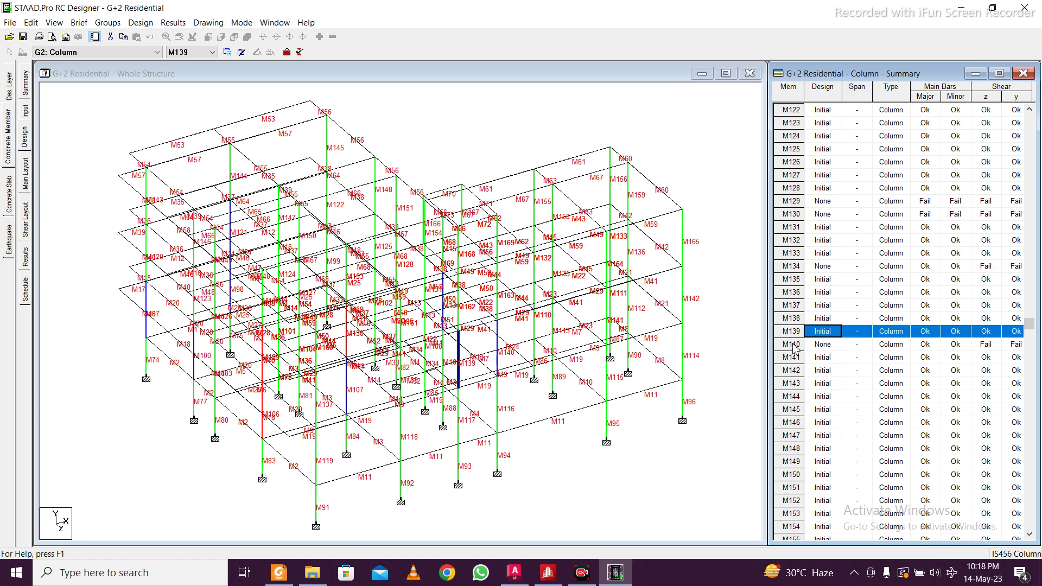
Step: Show the column main reinforcement table, maximised, and scroll through bars like 12T25 and 20T20
scroll(814, 204, up, 4)
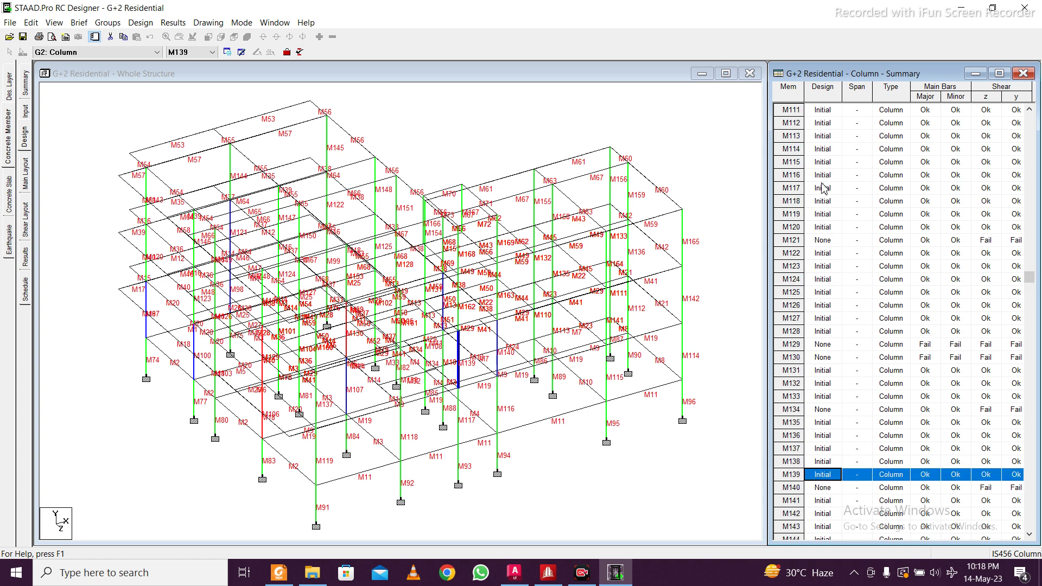
click(797, 136)
right_click(796, 137)
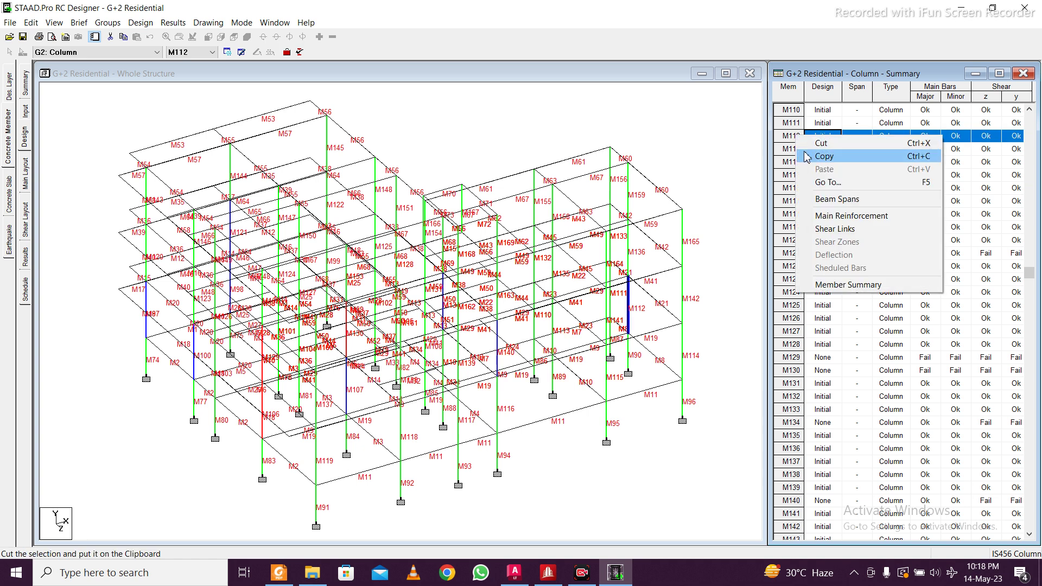
click(815, 215)
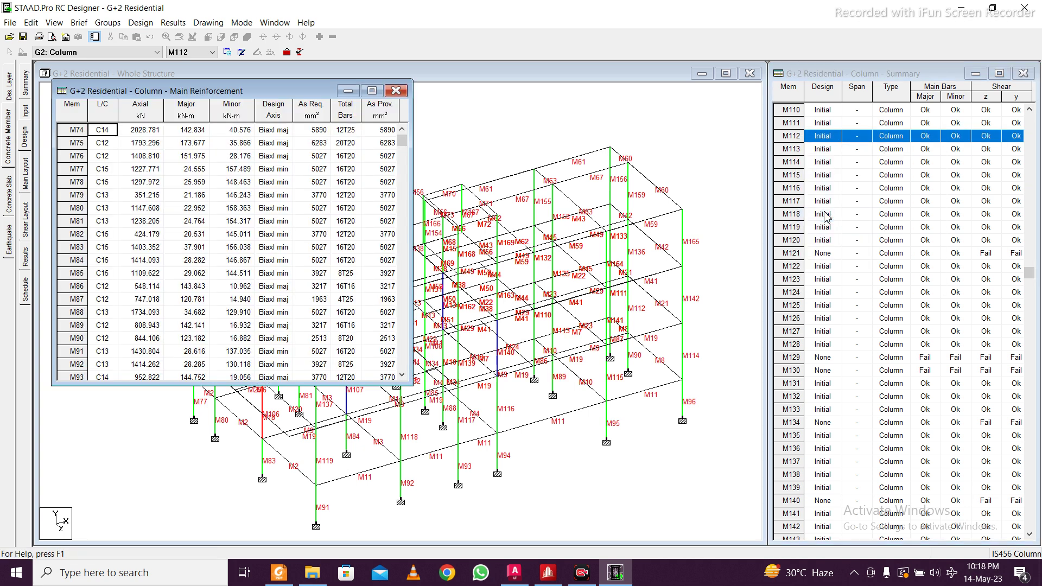
click(372, 90)
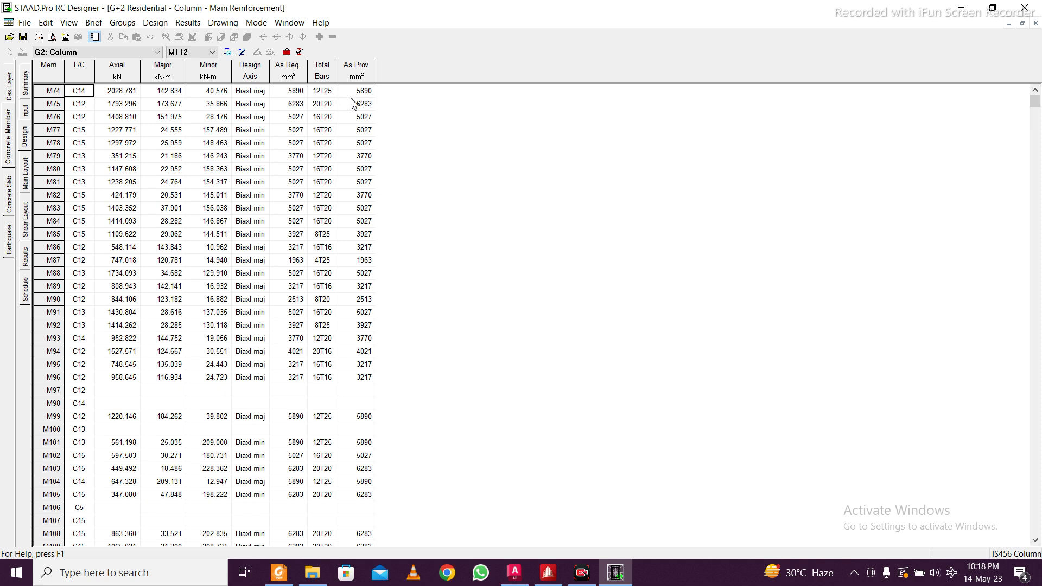
drag(356, 104, 362, 136)
scroll(362, 142, down, 9)
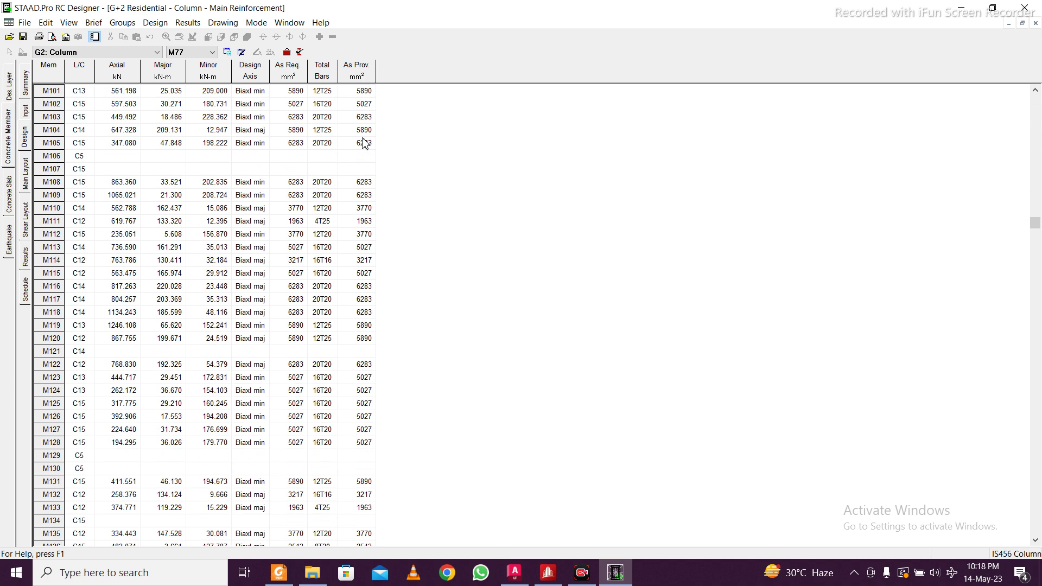
scroll(363, 142, down, 12)
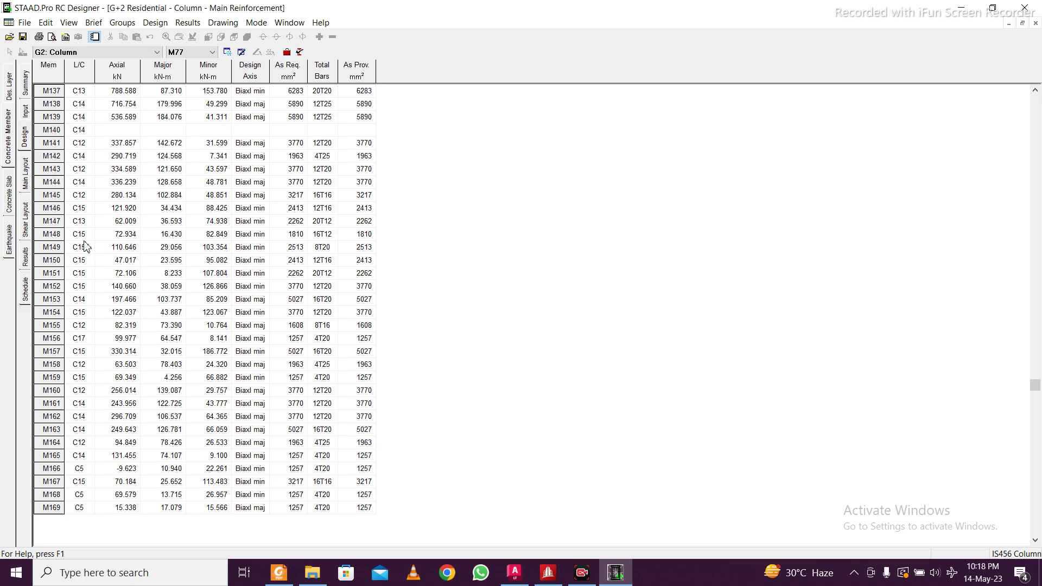
Step: Show column results with shear reinforcement tables (8 mm links) beside the structure
click(26, 259)
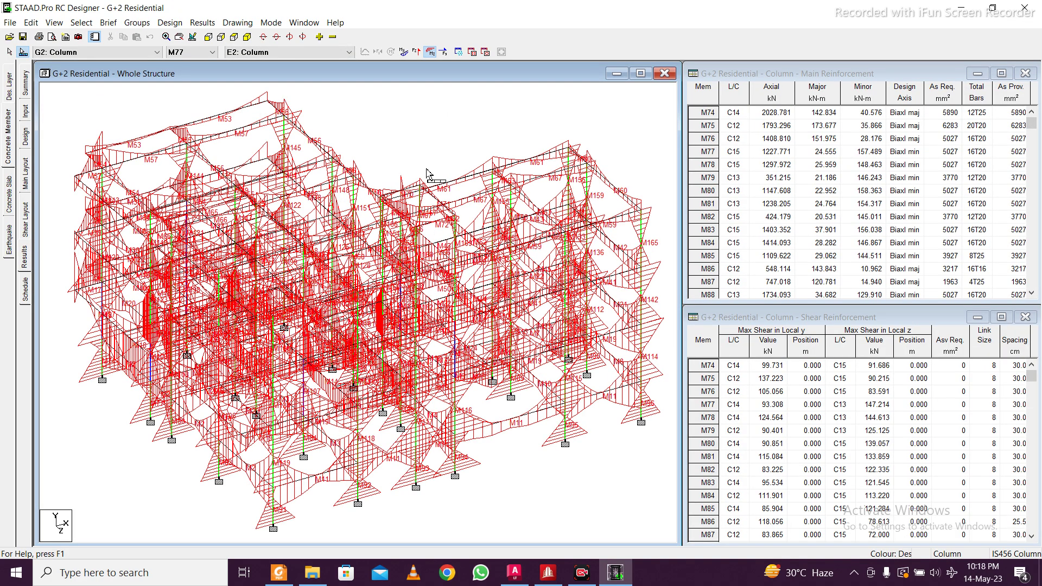
scroll(448, 191, up, 1)
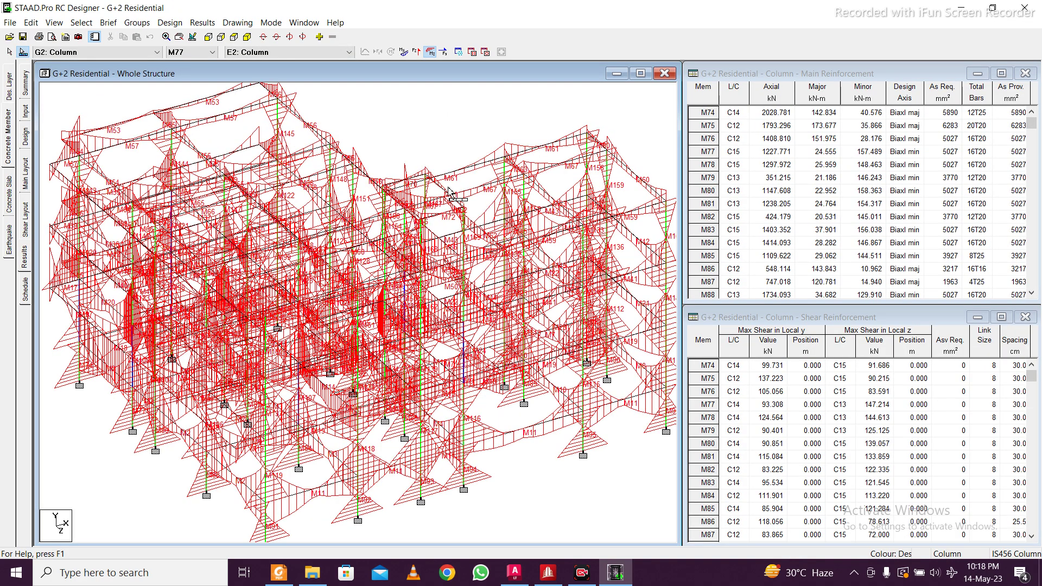
scroll(448, 191, down, 1)
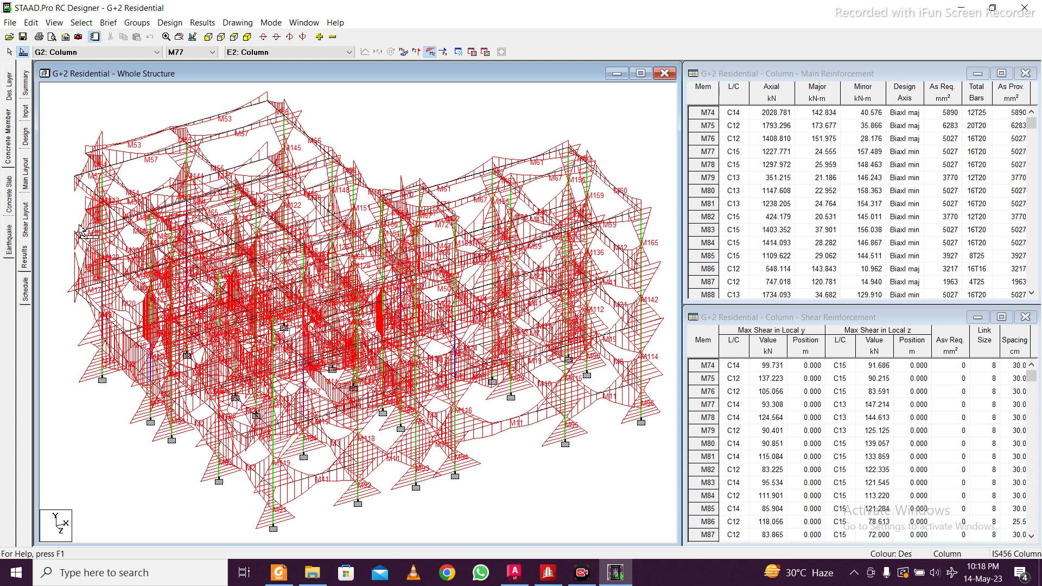
Step: Show M77's shear layout, then its bar schedule: 16 T20 bars at 2100 mm plus T8 links
click(26, 223)
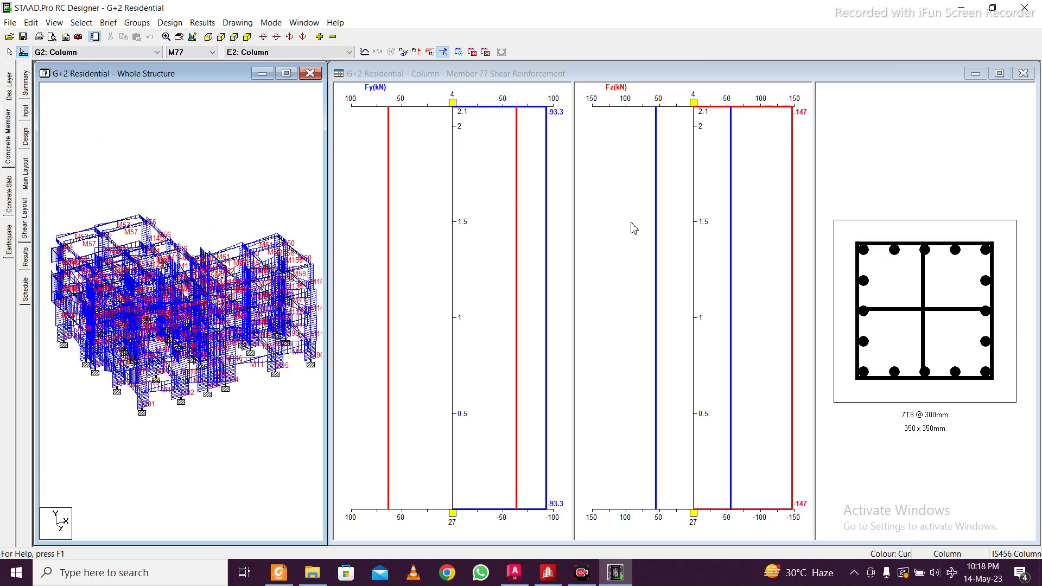
click(30, 296)
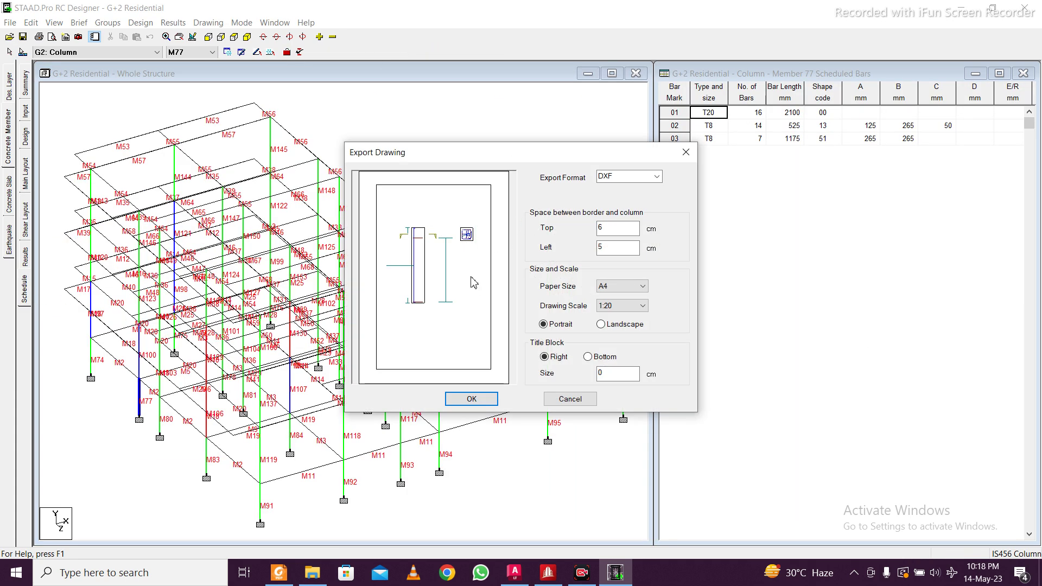
click(686, 152)
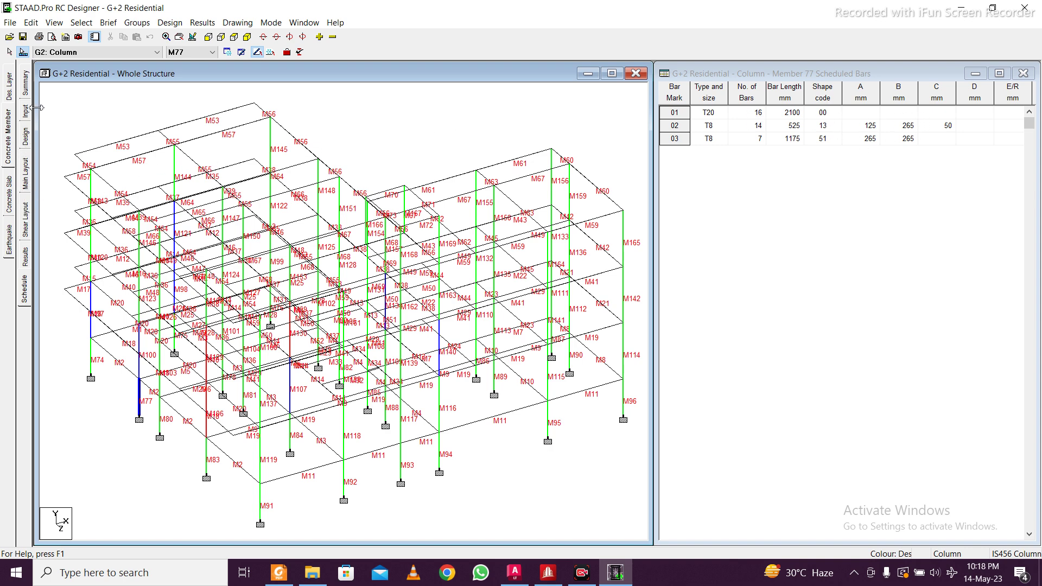
Step: Select the G1: Beam group and run the IS456 design on all its beams, dismissing the design messages
click(90, 52)
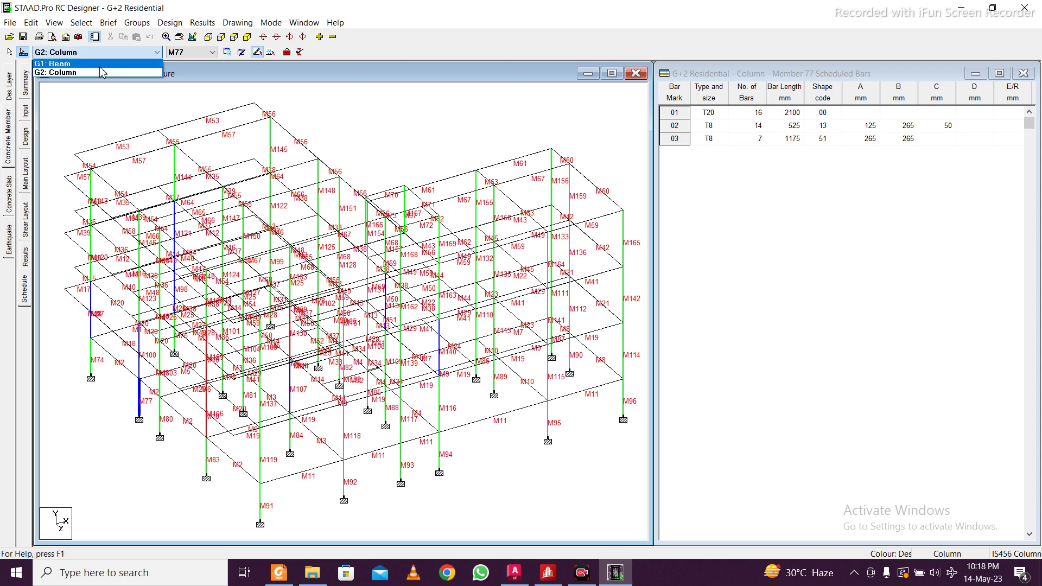
click(101, 64)
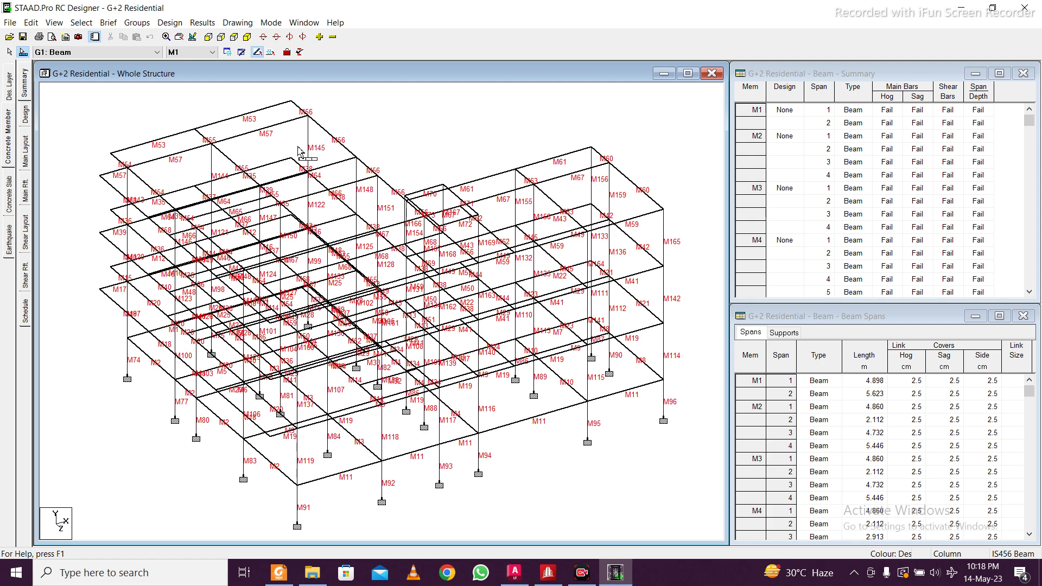
click(26, 115)
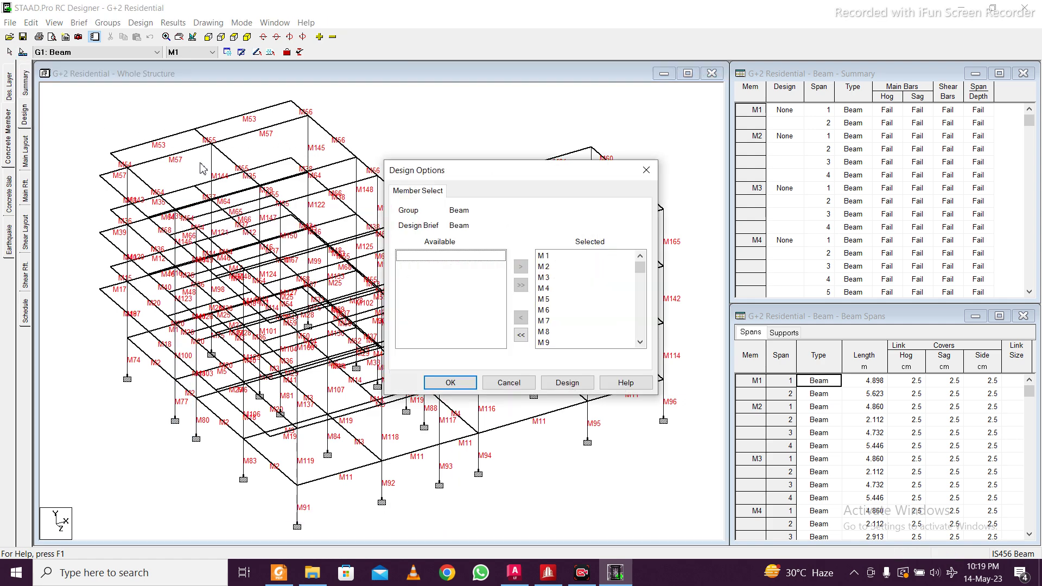
click(567, 382)
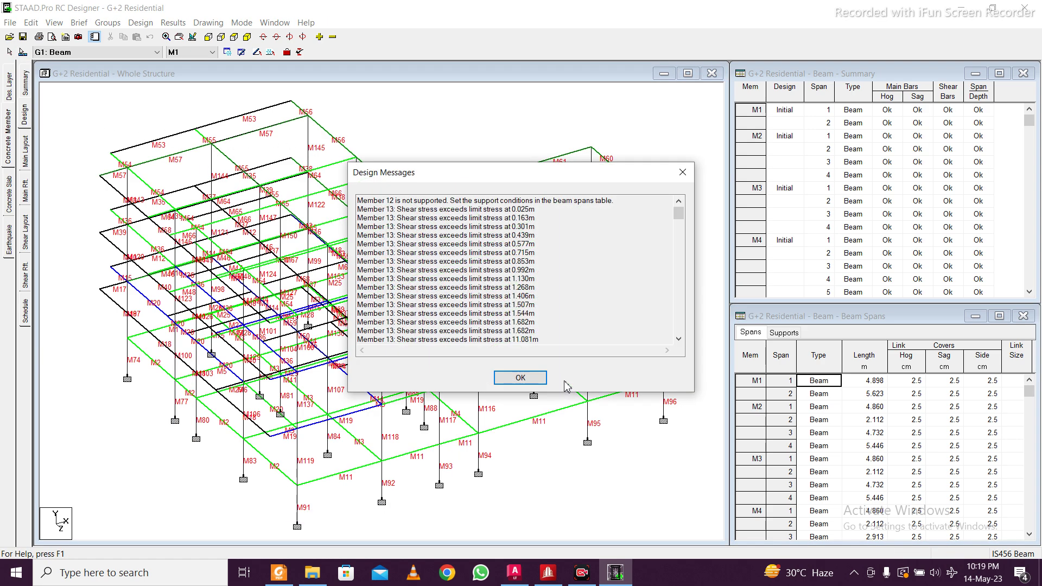
click(530, 378)
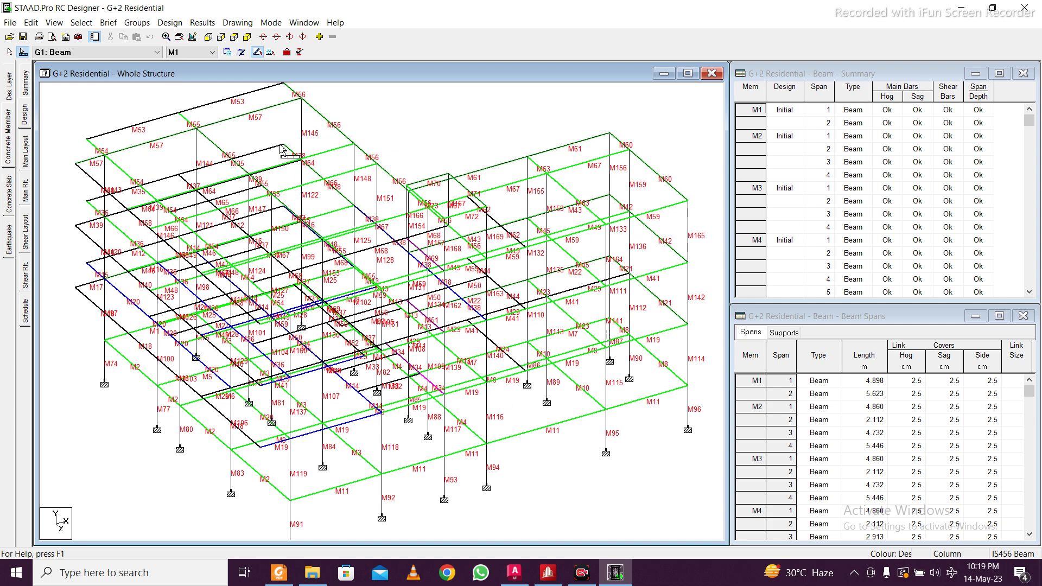
scroll(282, 152, down, 1)
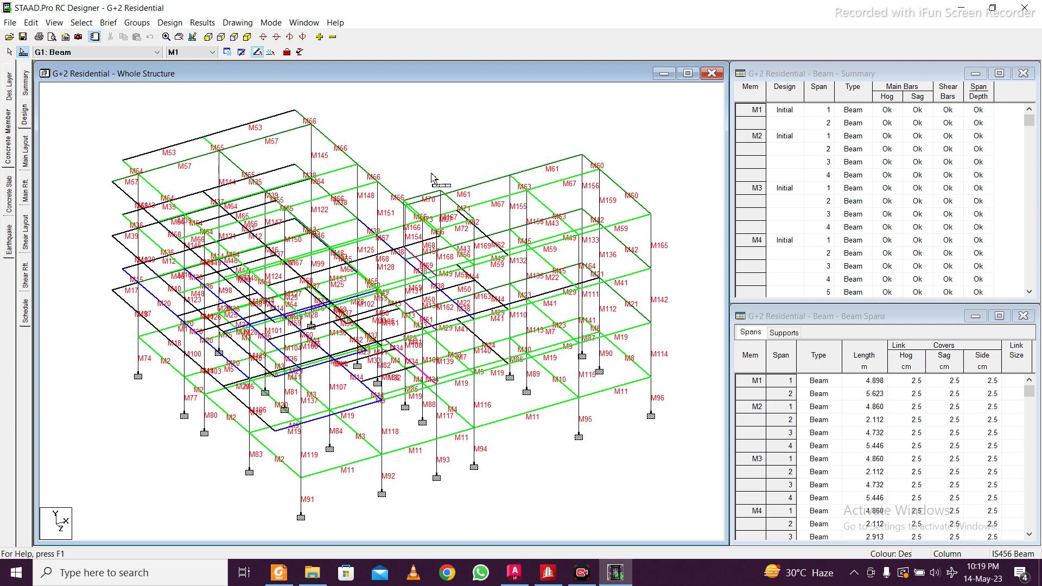
scroll(472, 223, up, 1)
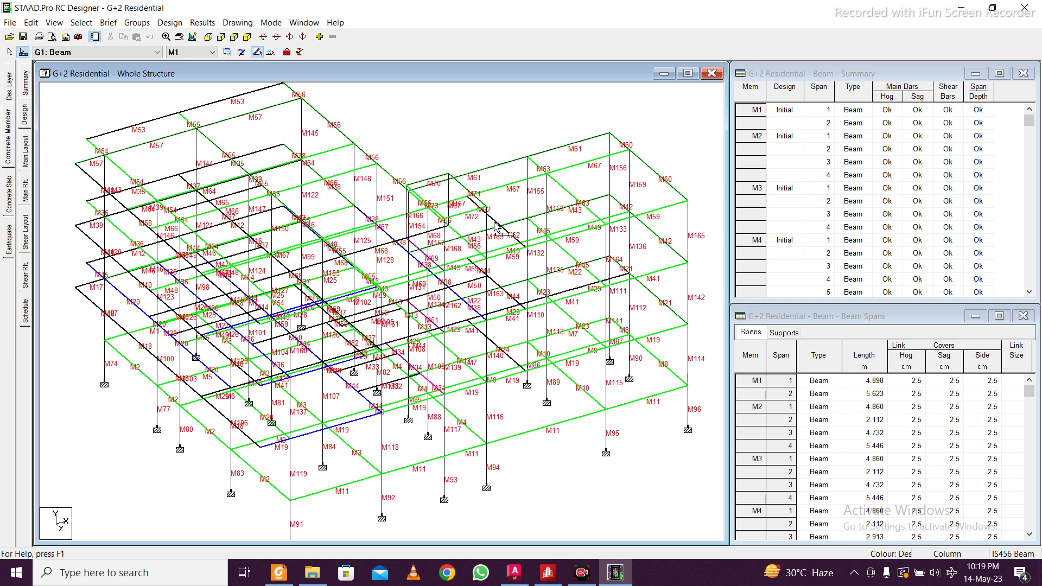
click(499, 224)
scroll(911, 293, down, 1)
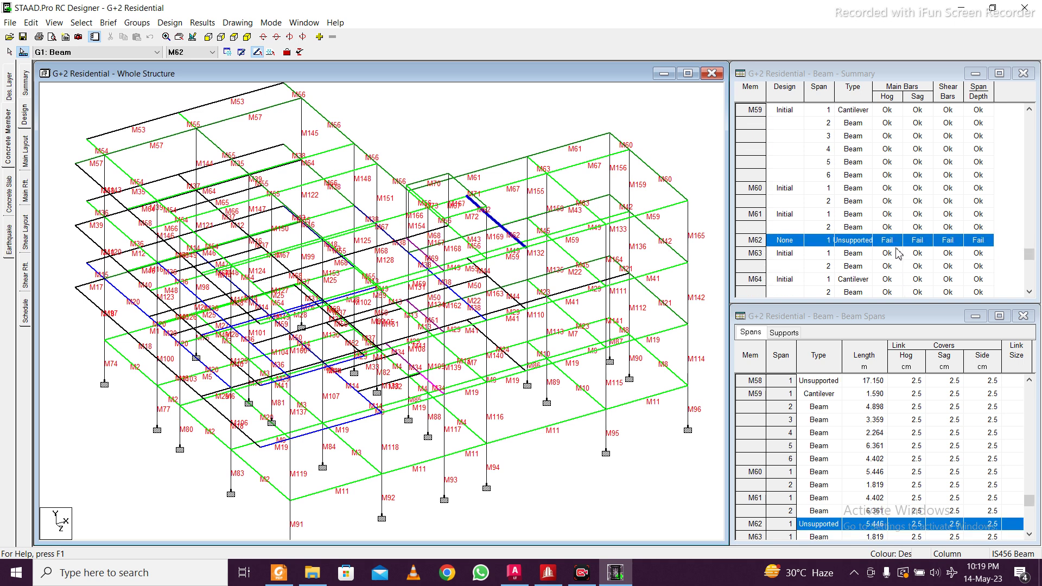
scroll(890, 247, down, 1)
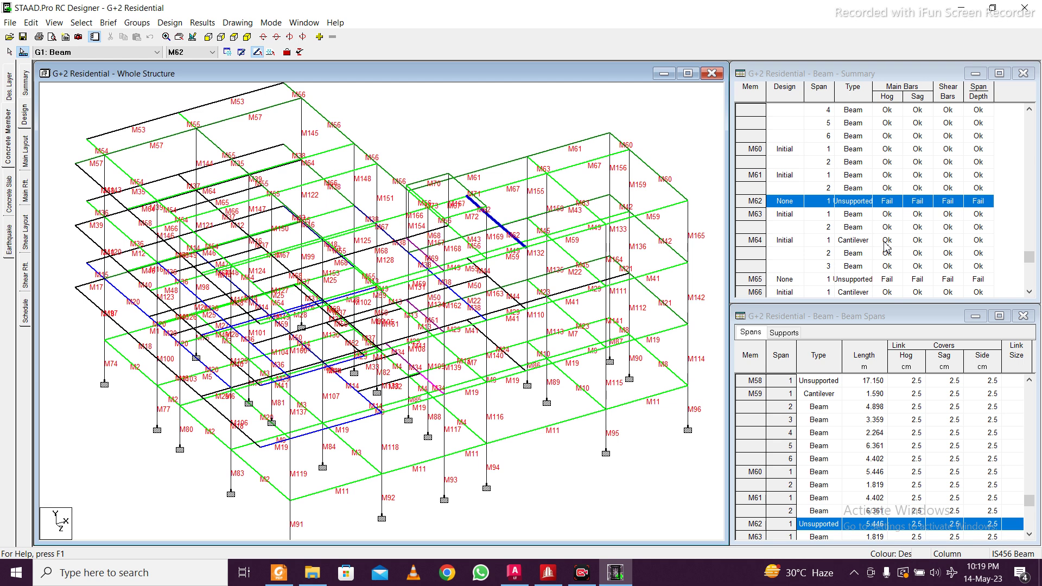
click(579, 289)
scroll(915, 145, up, 1)
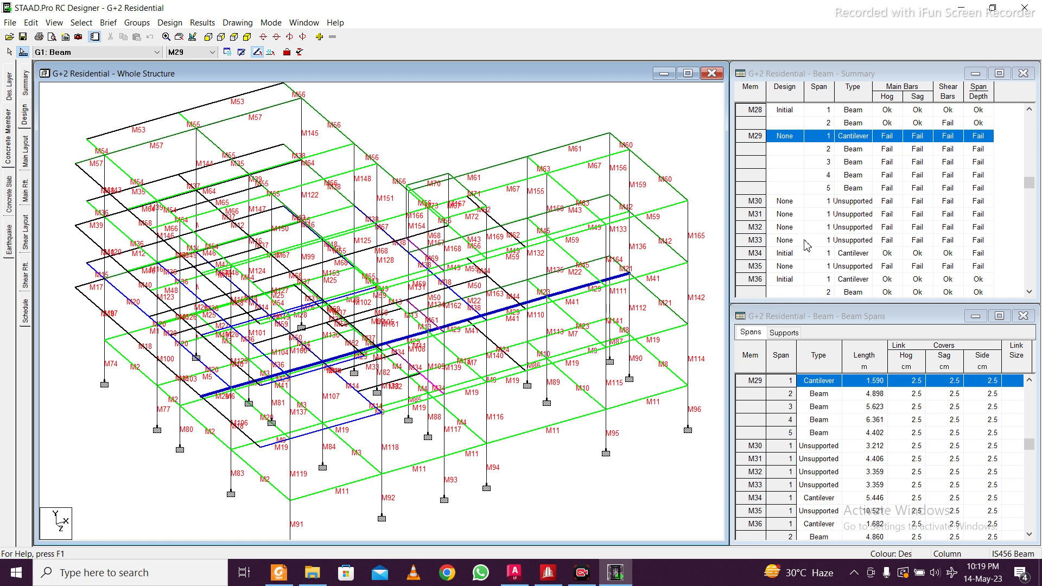
scroll(860, 161, up, 1)
scroll(859, 161, up, 5)
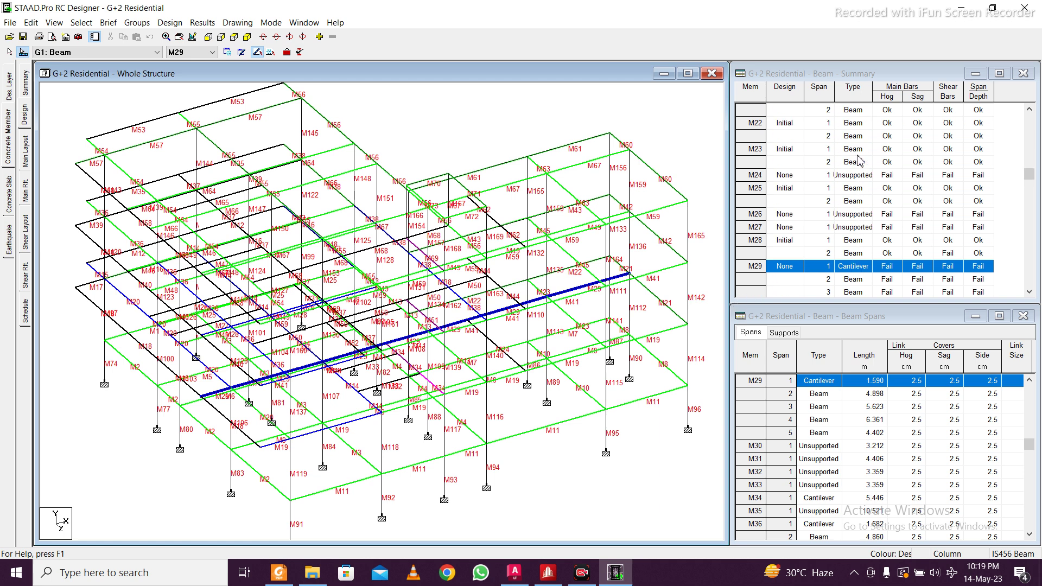
scroll(859, 160, up, 10)
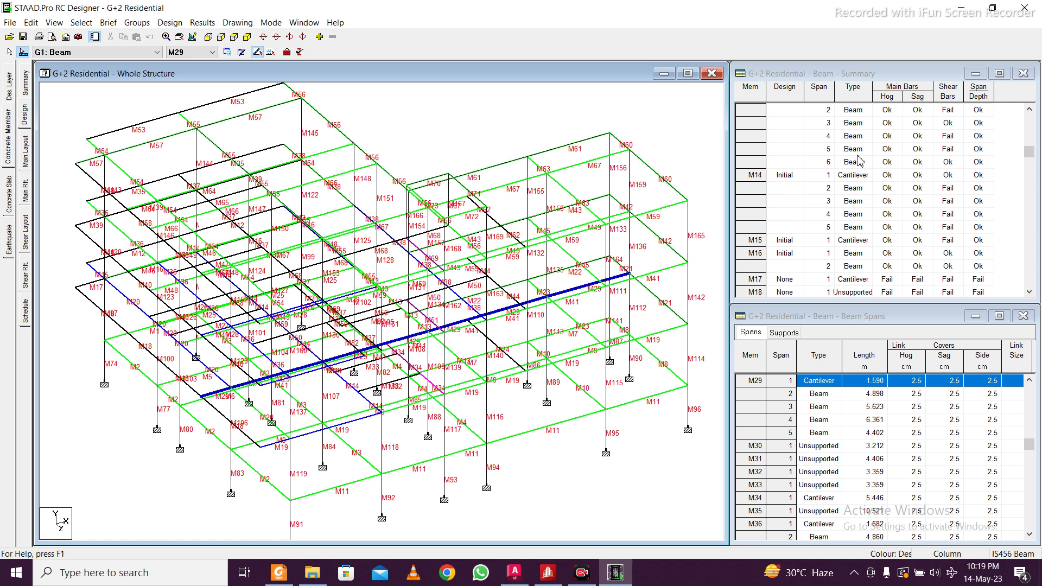
scroll(860, 160, up, 6)
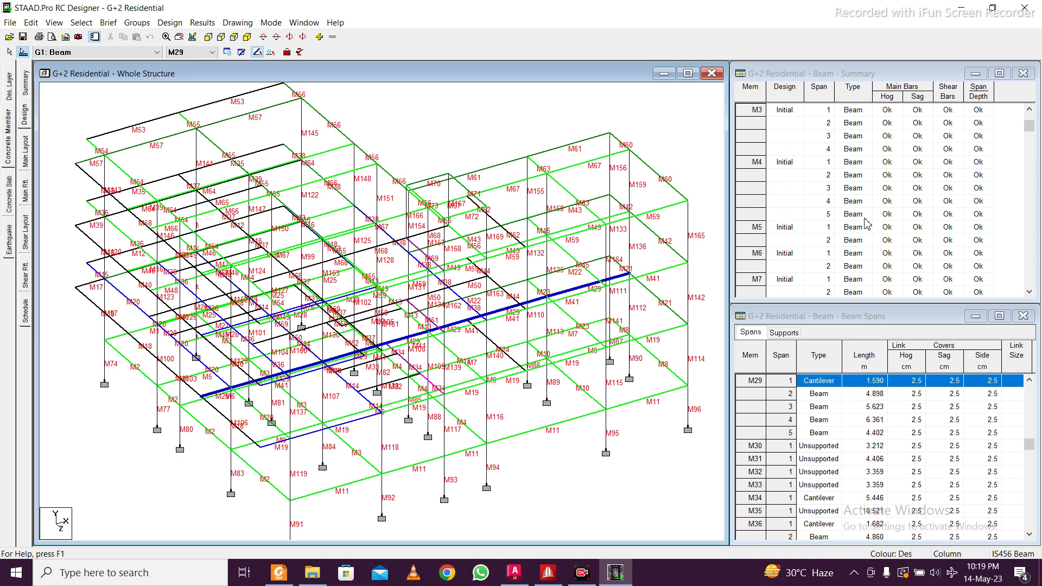
click(673, 249)
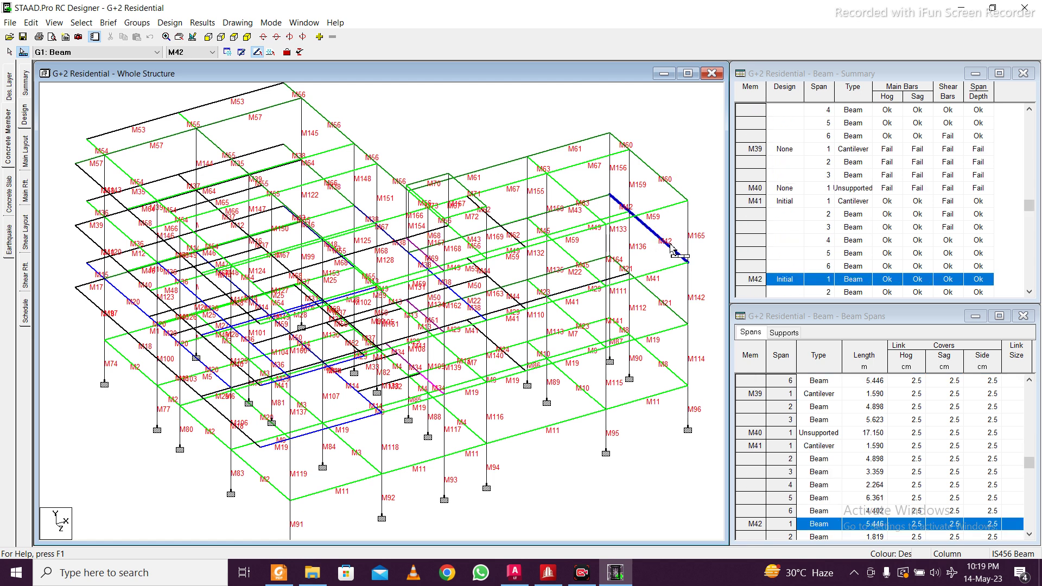
right_click(853, 283)
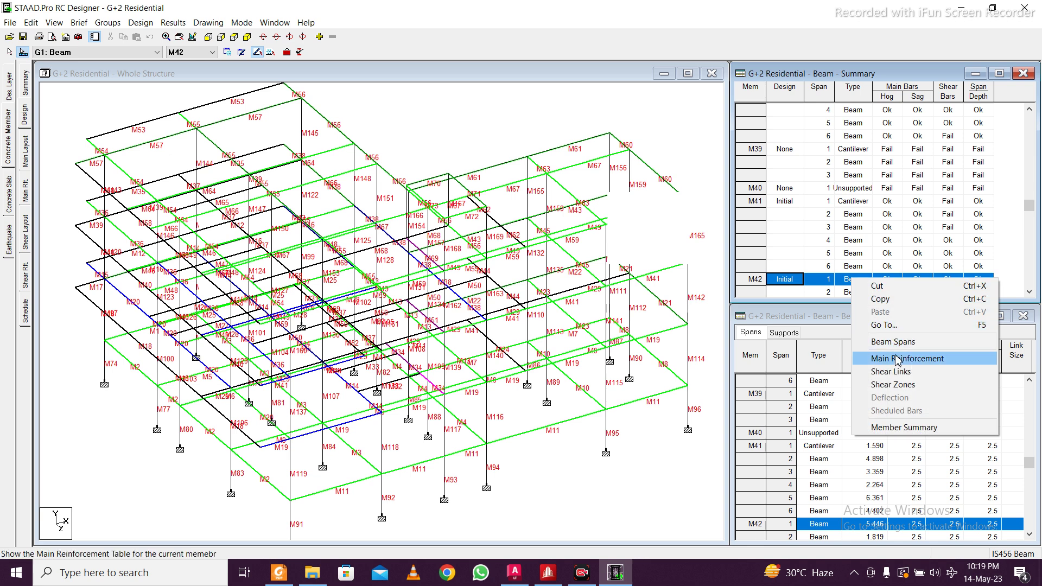
click(893, 427)
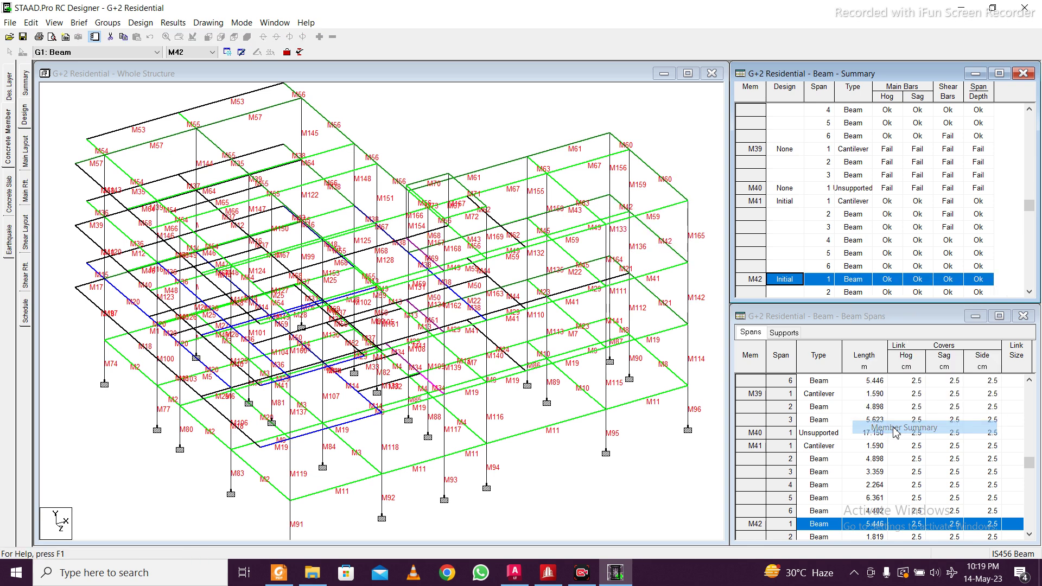
right_click(839, 288)
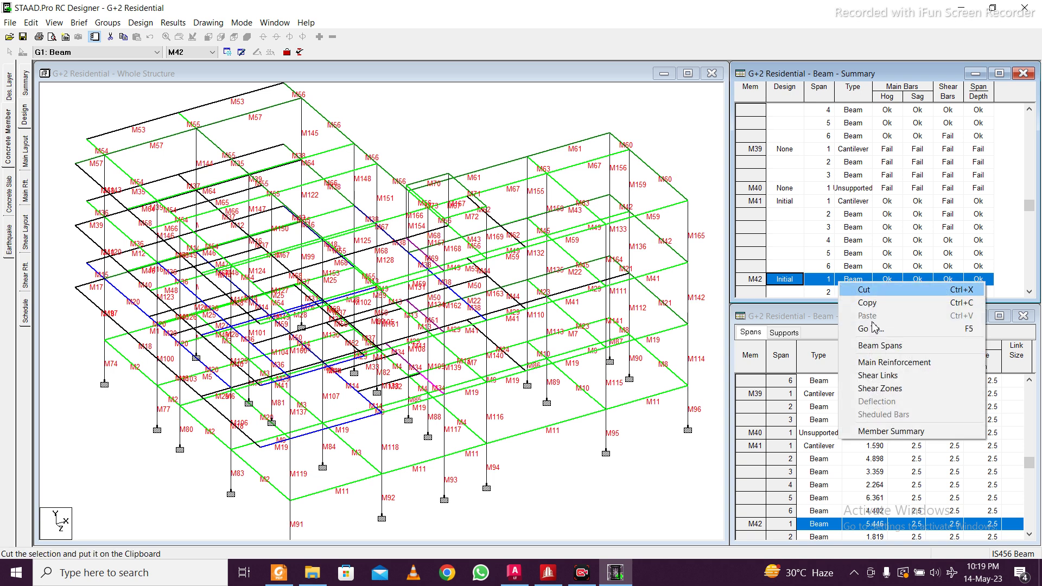
click(931, 362)
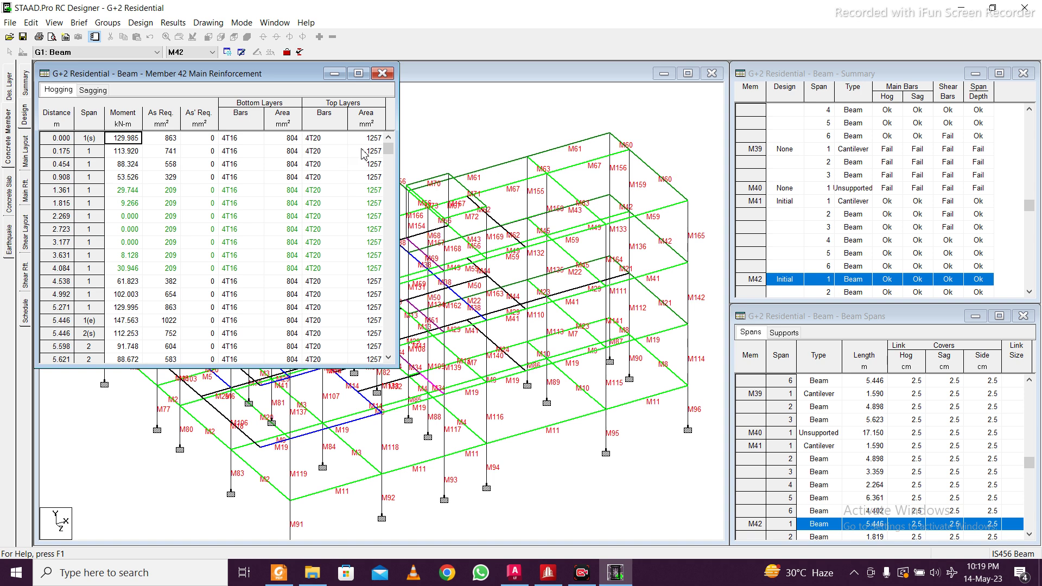
drag(387, 150, 388, 205)
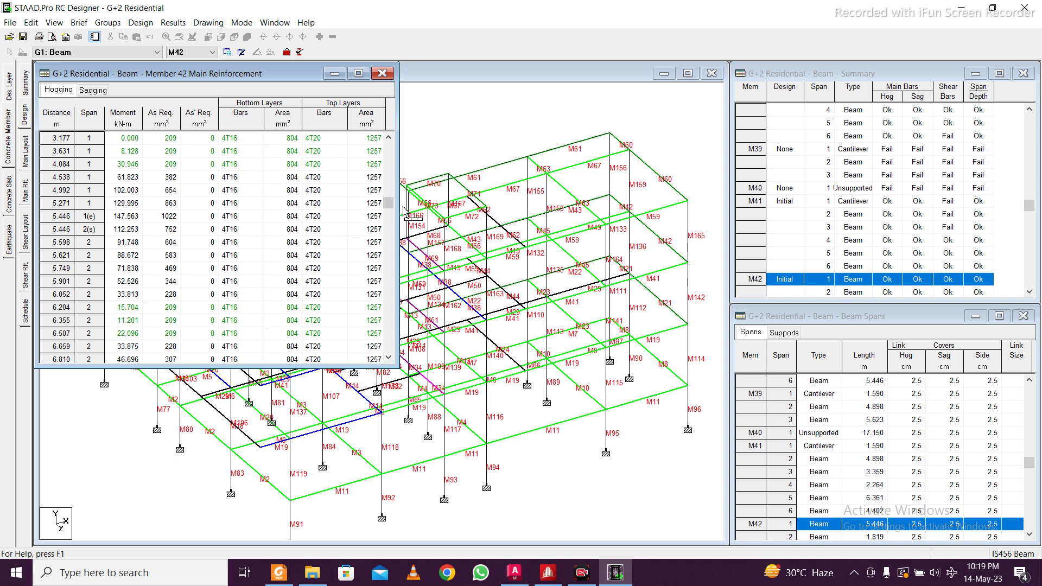
drag(389, 209, 387, 141)
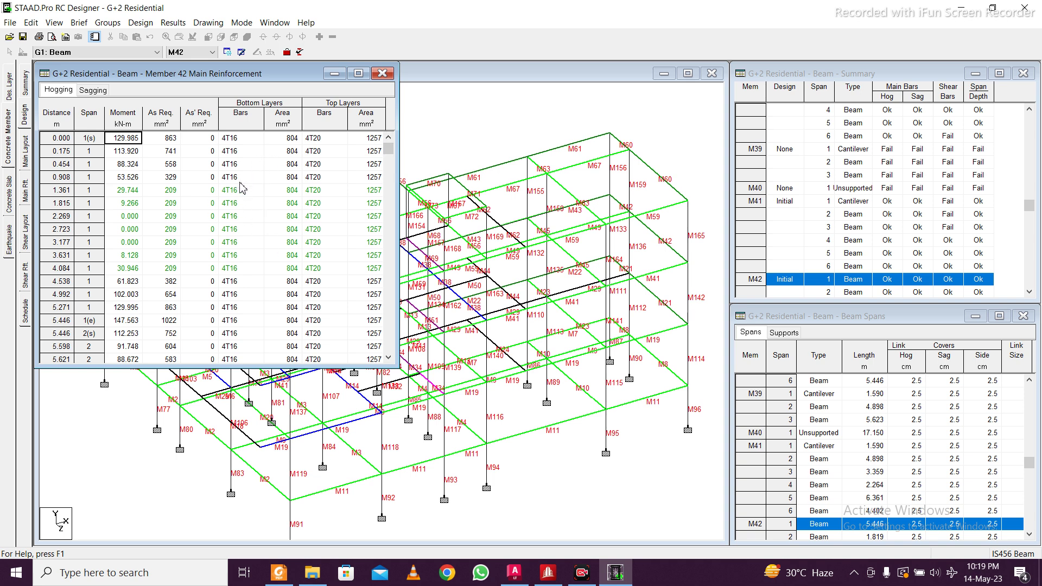
scroll(266, 244, down, 4)
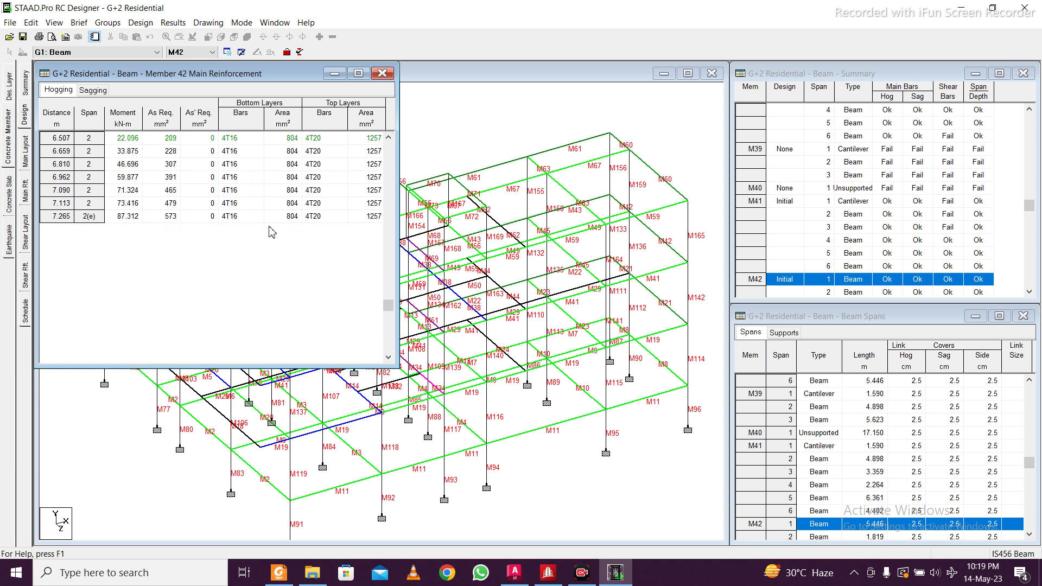
scroll(272, 233, up, 4)
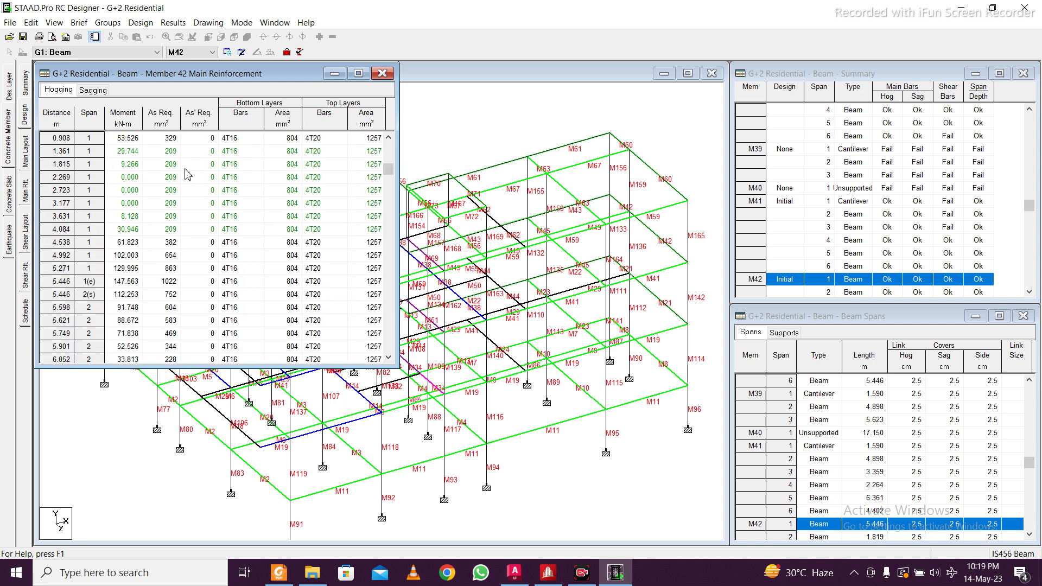
click(94, 90)
scroll(212, 176, down, 5)
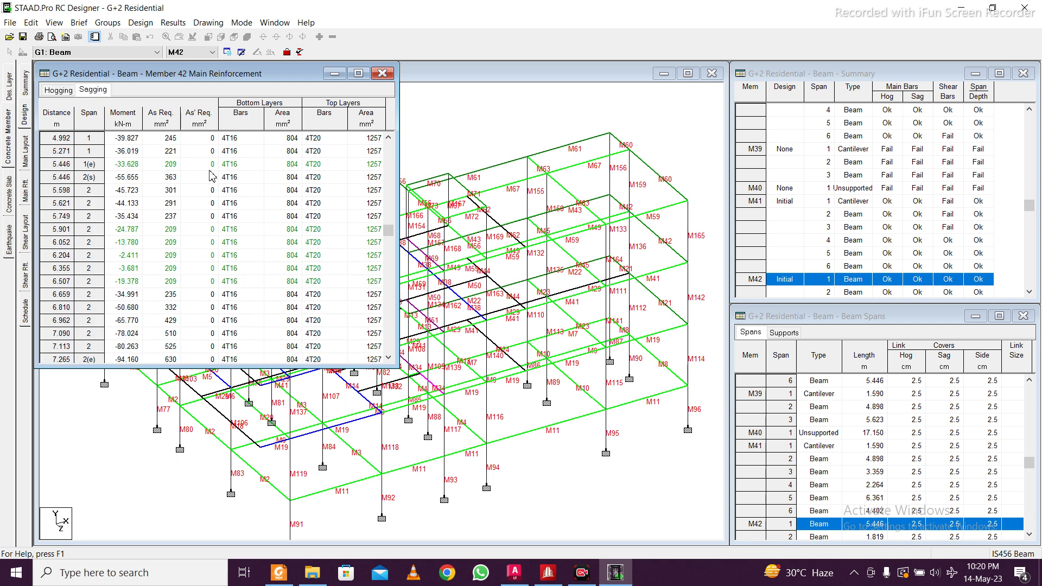
scroll(212, 176, up, 5)
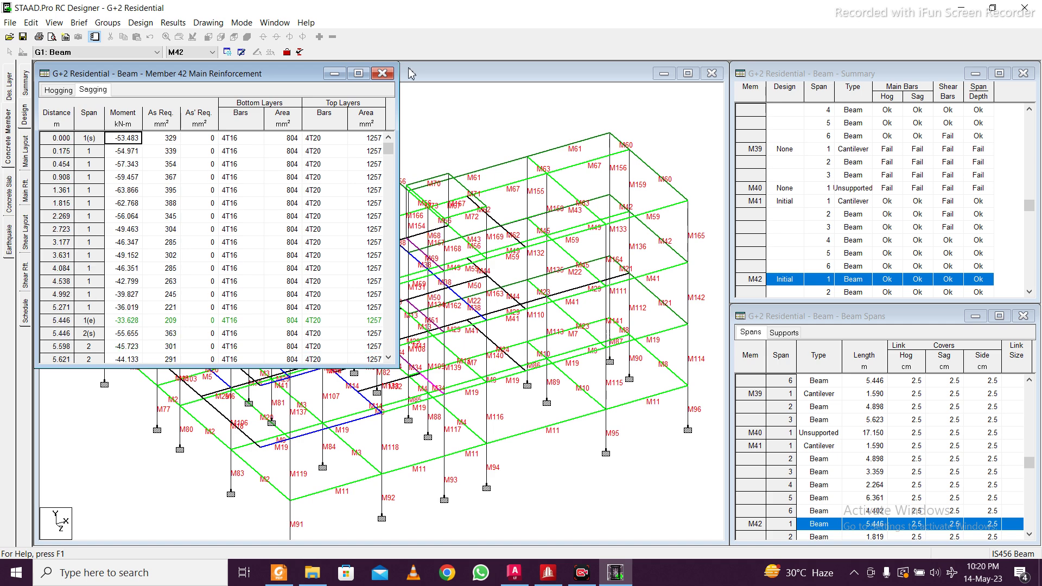
click(382, 73)
Step: Zoom the Whole Structure beam frame out and back in, then reveal the hidden system-tray icons
scroll(418, 238, down, 3)
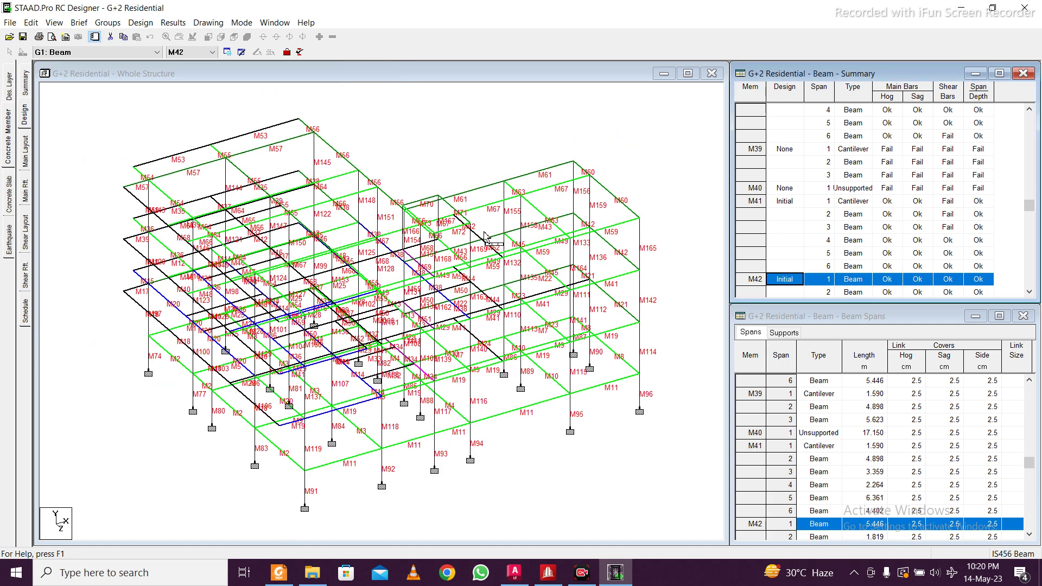
scroll(329, 231, up, 1)
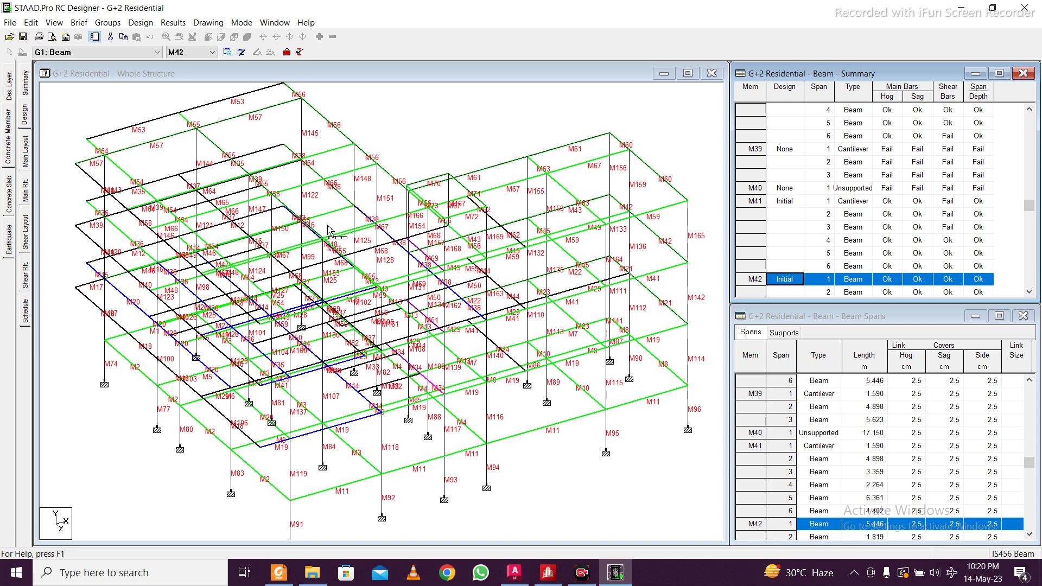
scroll(328, 231, down, 1)
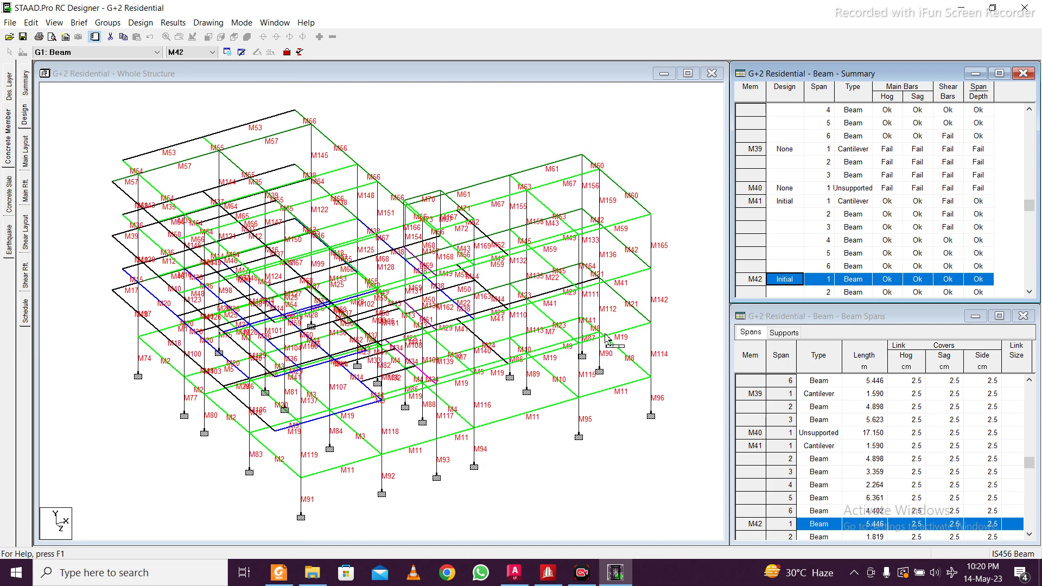
scroll(606, 337, up, 1)
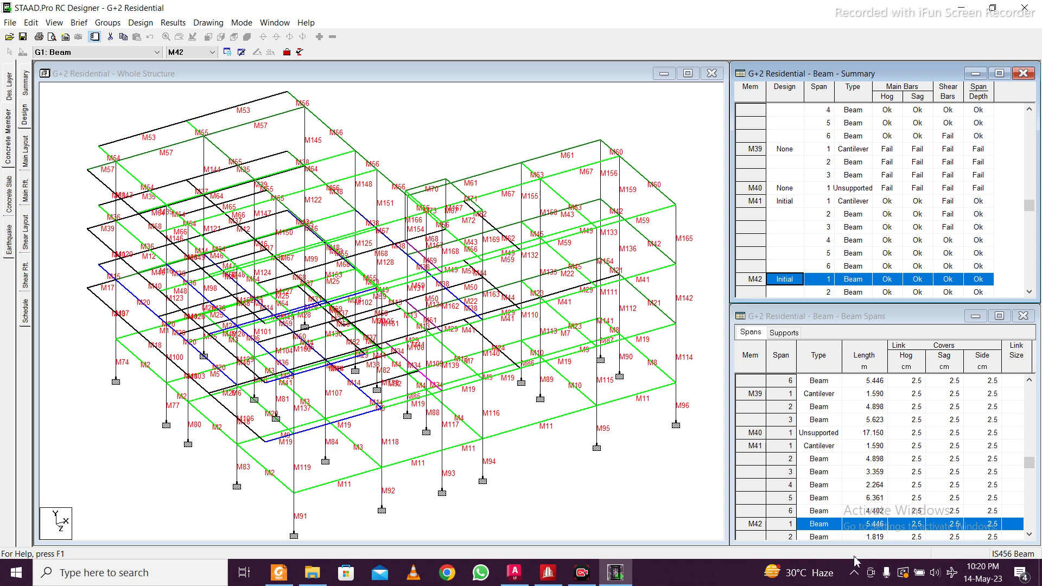
click(854, 574)
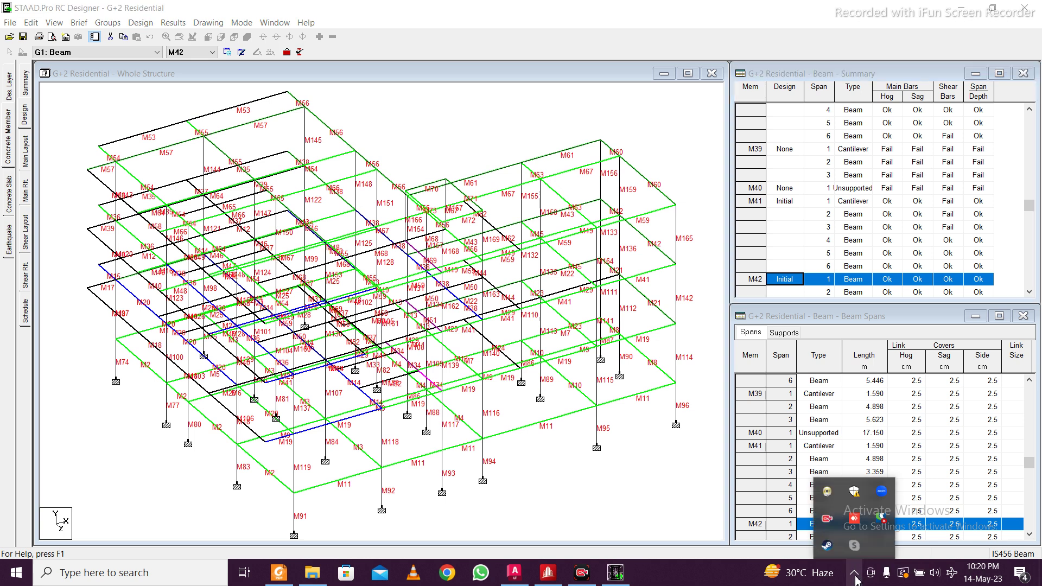